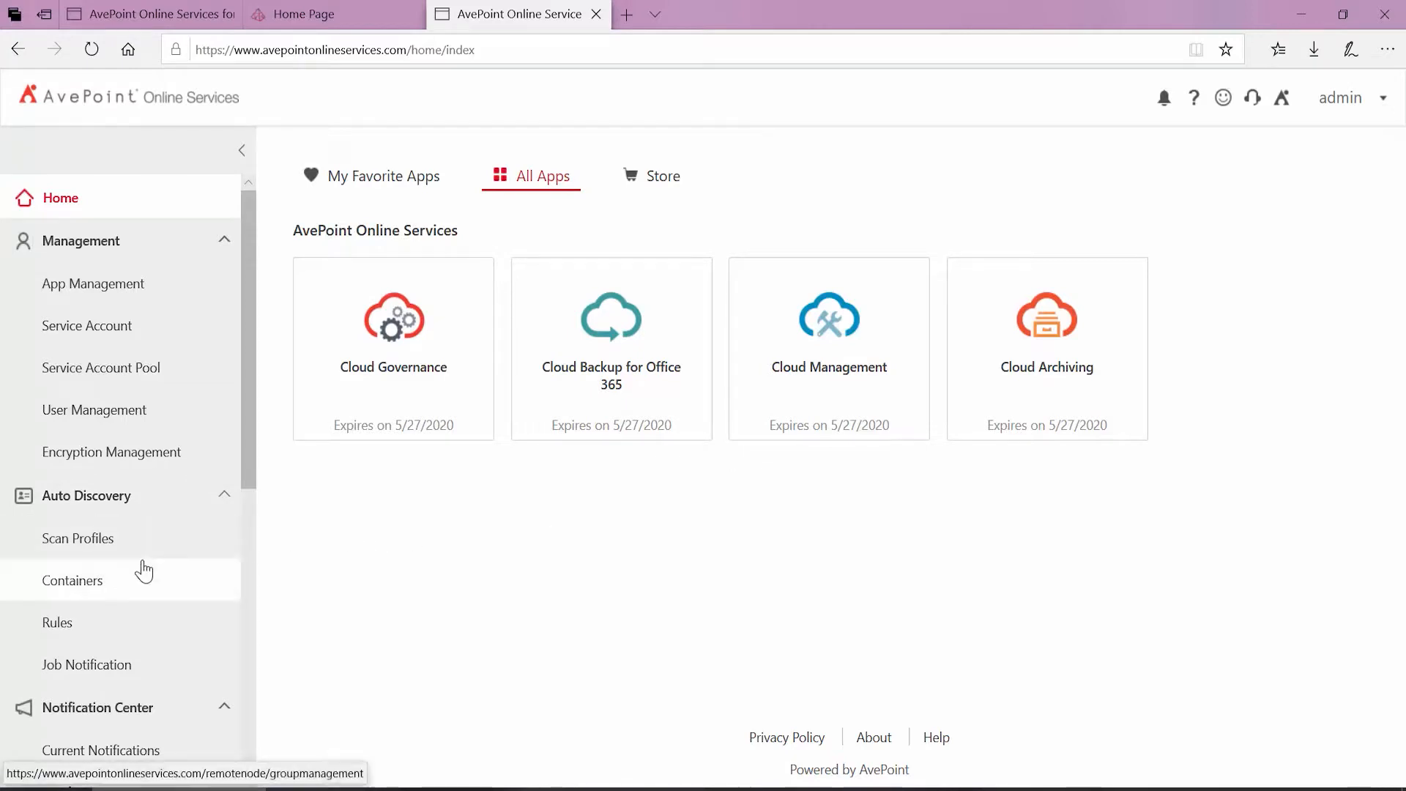
# Step: Open the Default Scan Profile's edit page to review its scan mode and object types, and leave without saving
pyautogui.click(195, 540)
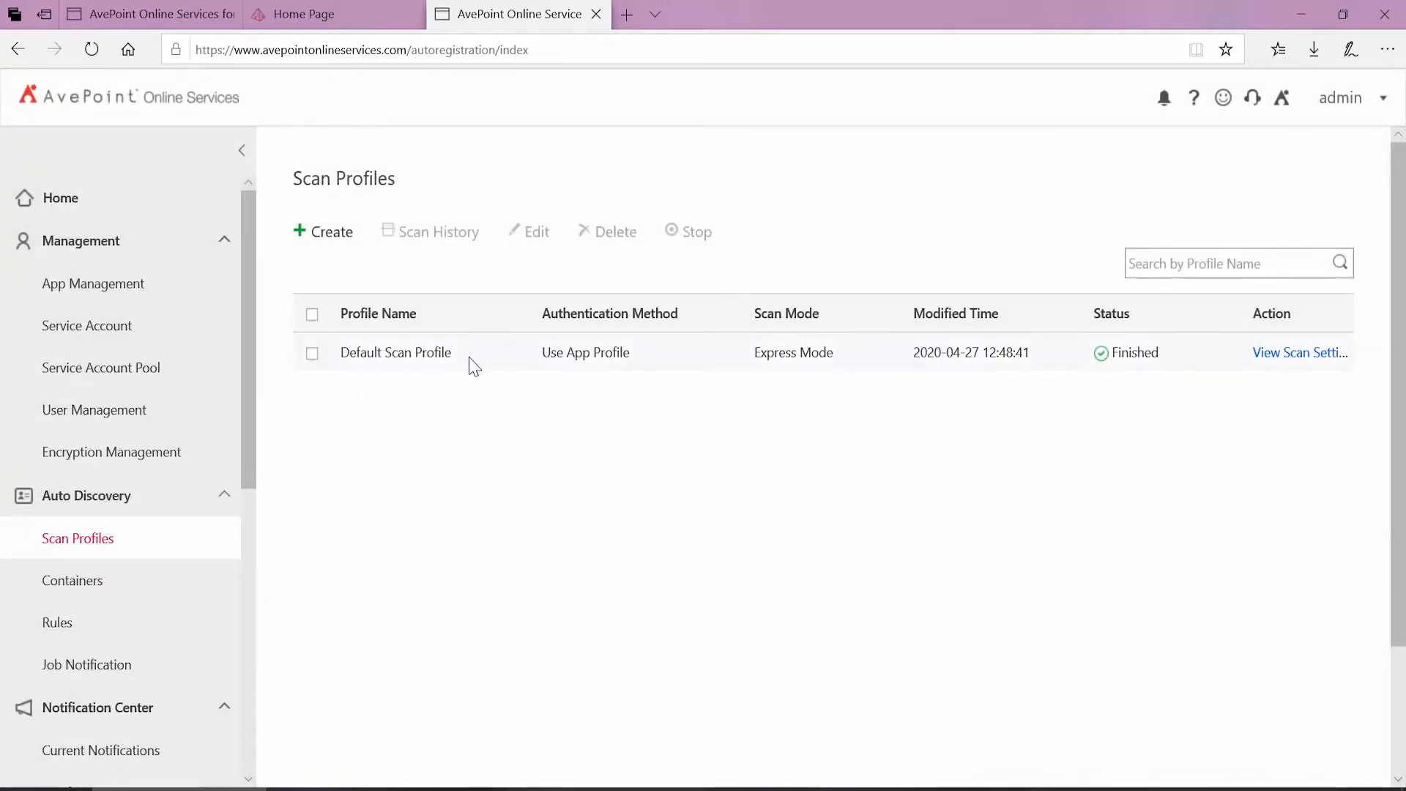
pyautogui.click(312, 354)
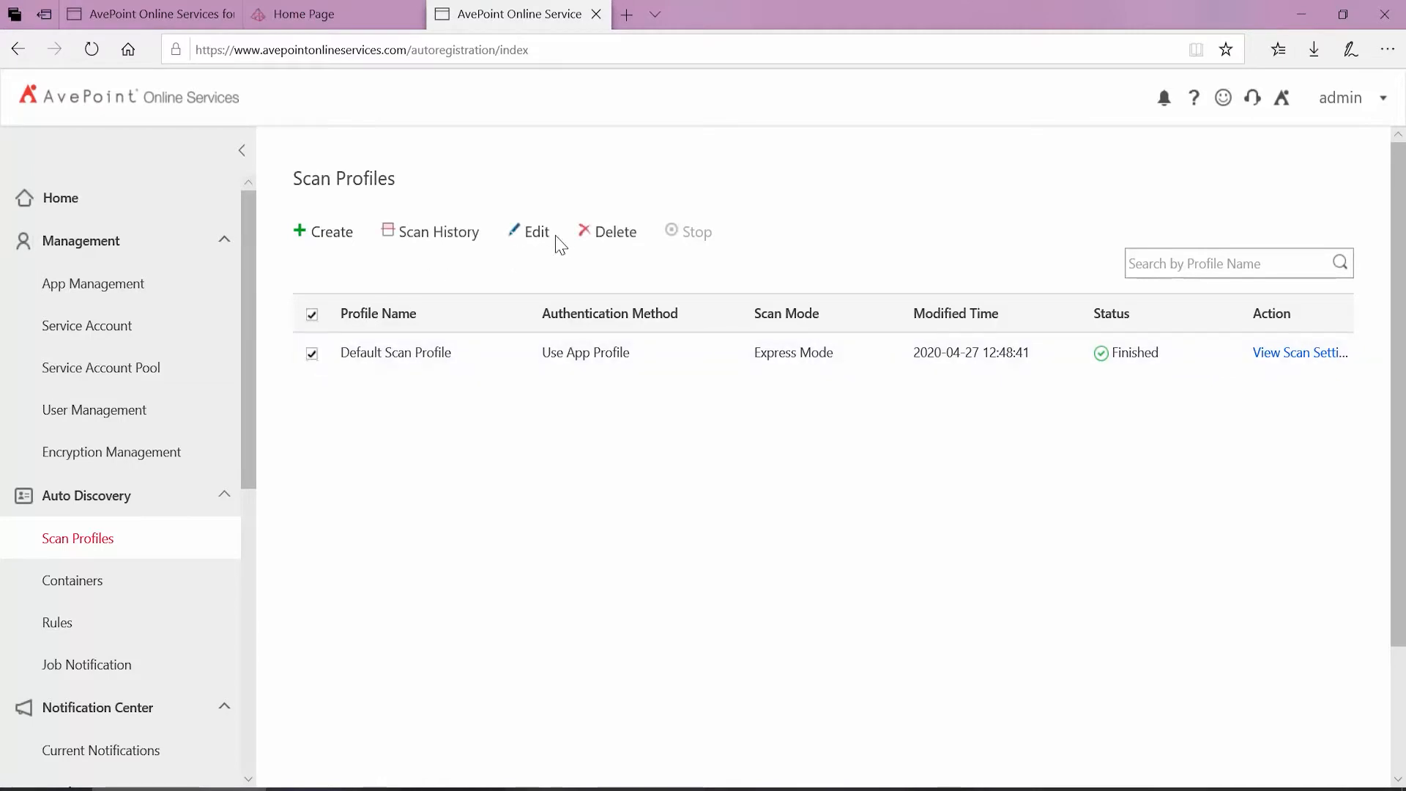
pyautogui.click(535, 235)
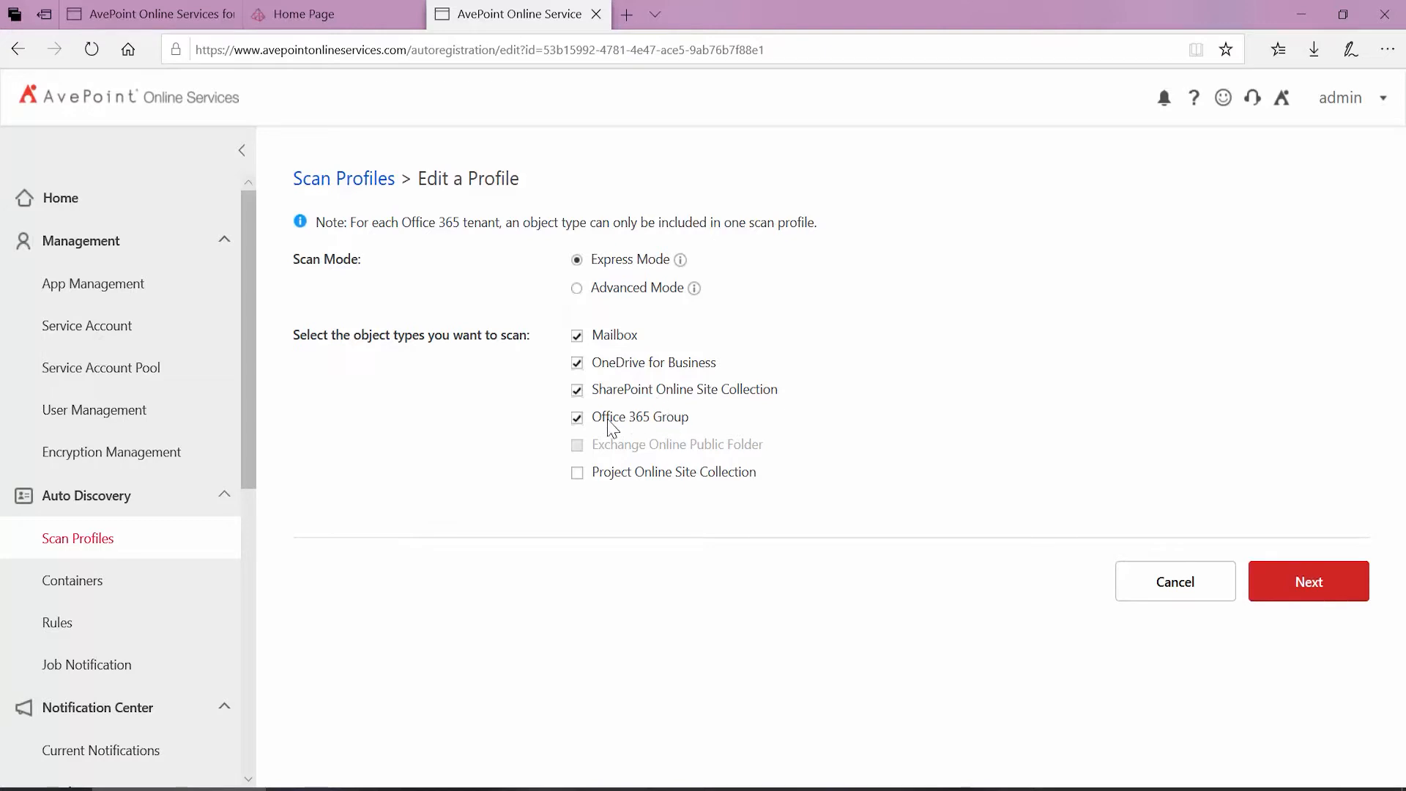
pyautogui.click(1169, 589)
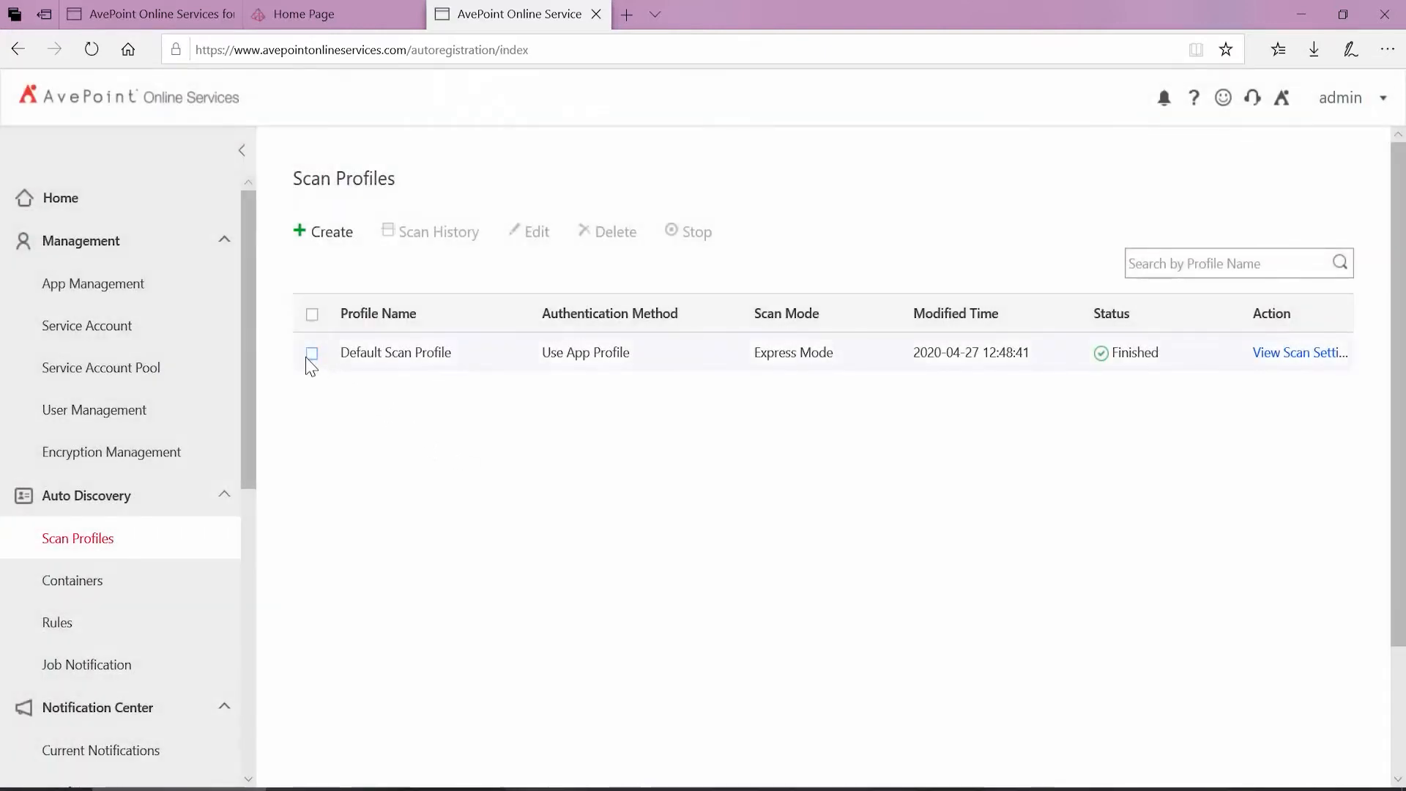
# Step: Examine the Default Scan Profile's scan history, checking the container assignments of the mailboxes and the Office 365 Groups
pyautogui.click(308, 358)
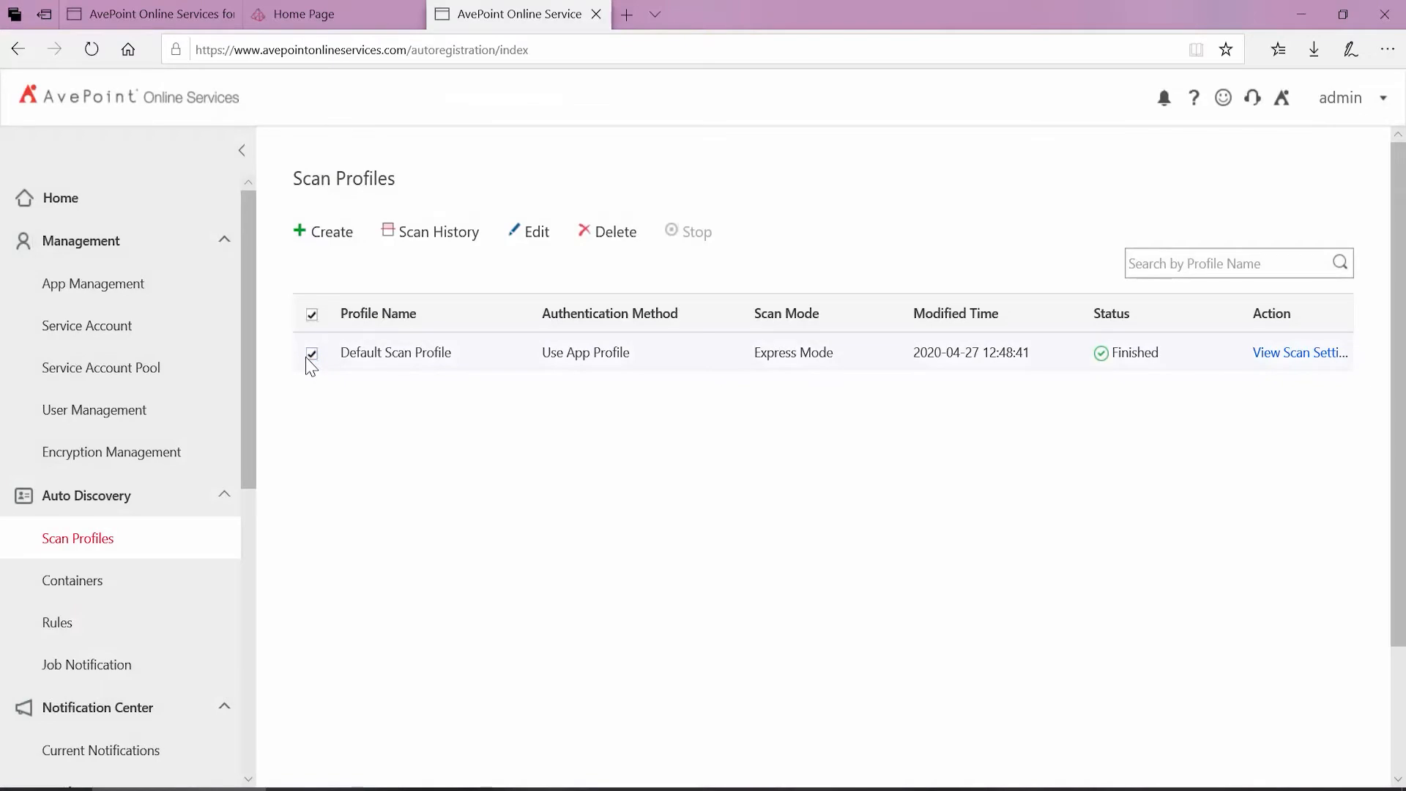
pyautogui.click(437, 234)
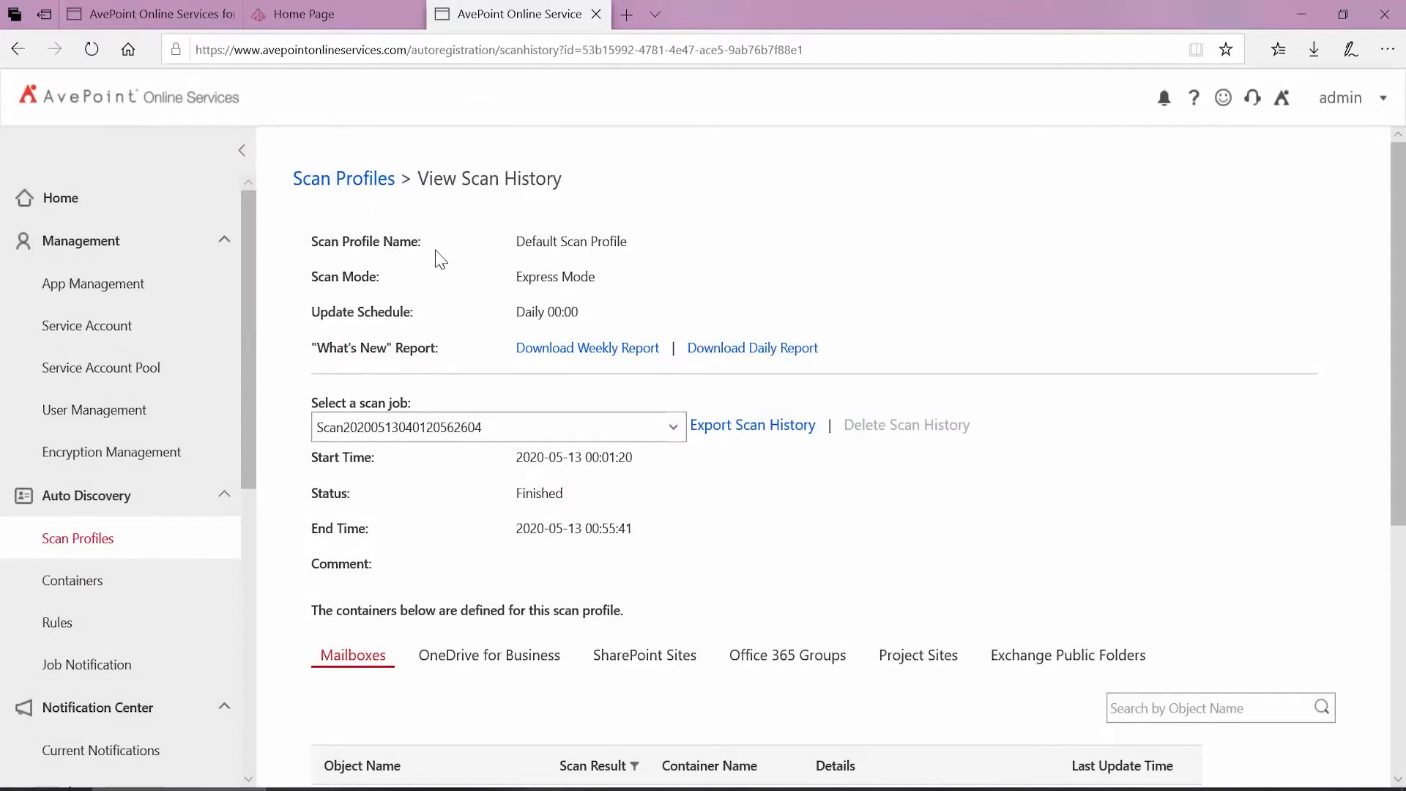
pyautogui.scroll(-5, 460, 483)
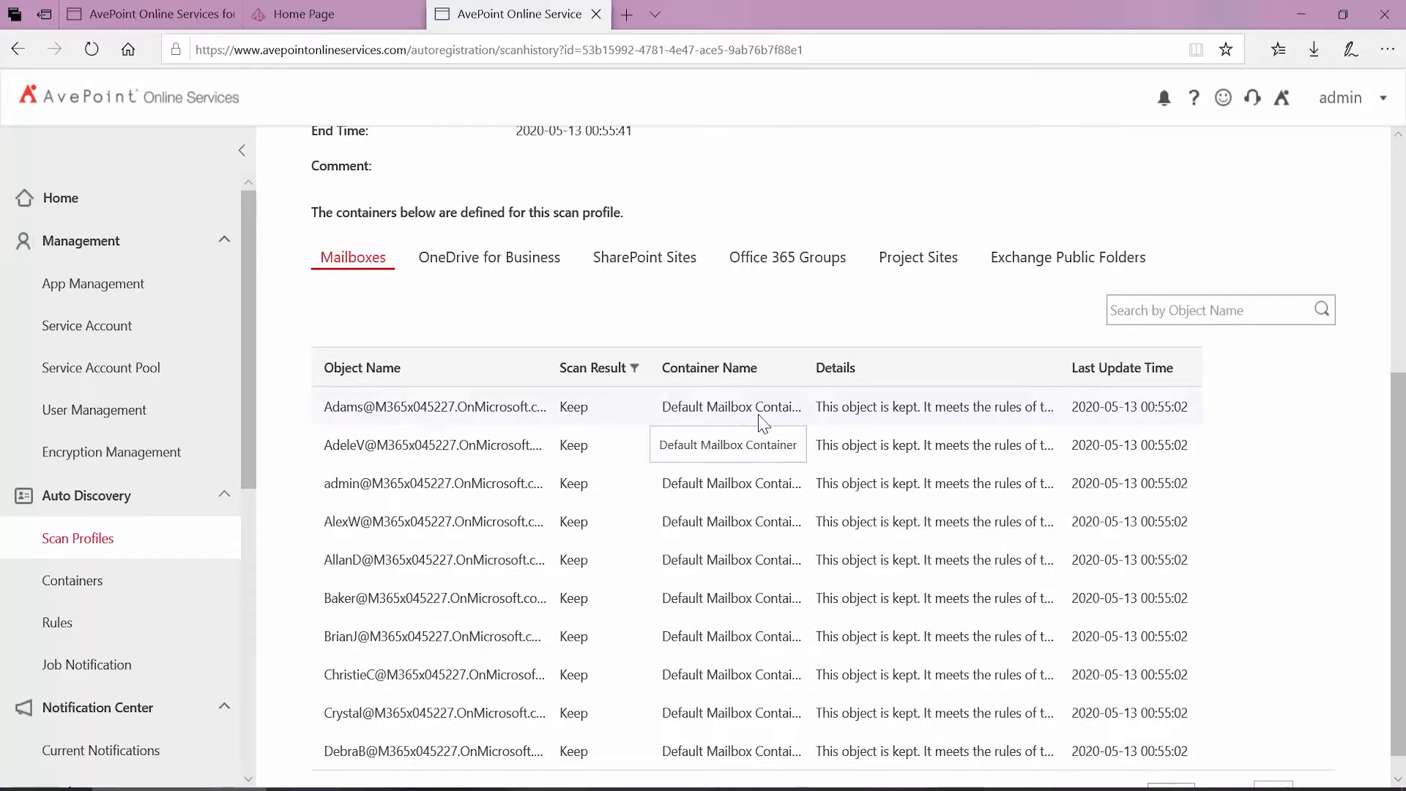
pyautogui.click(776, 270)
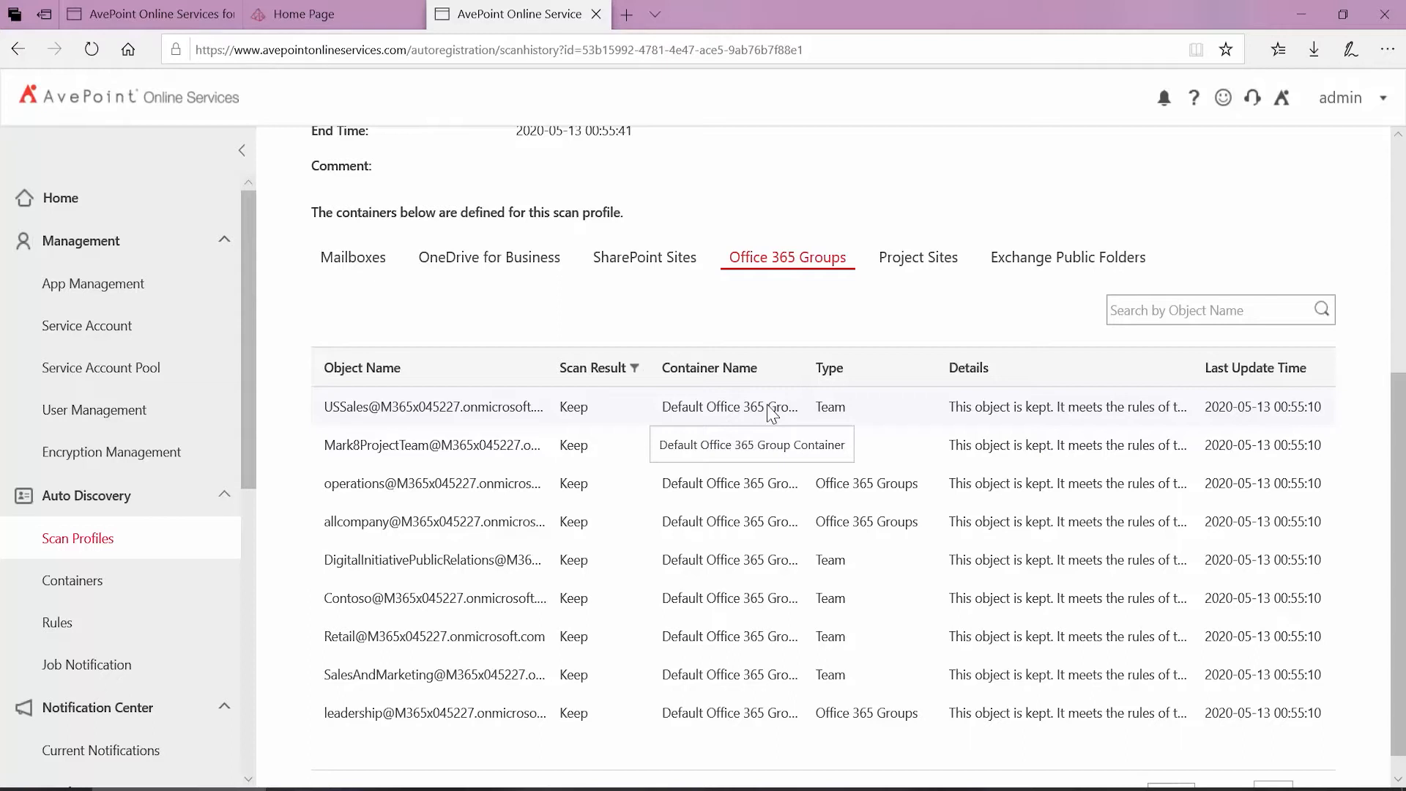
# Step: Exclude Office 365 Group from the object types scanned by the Default Scan Profile and save the profile
pyautogui.click(82, 543)
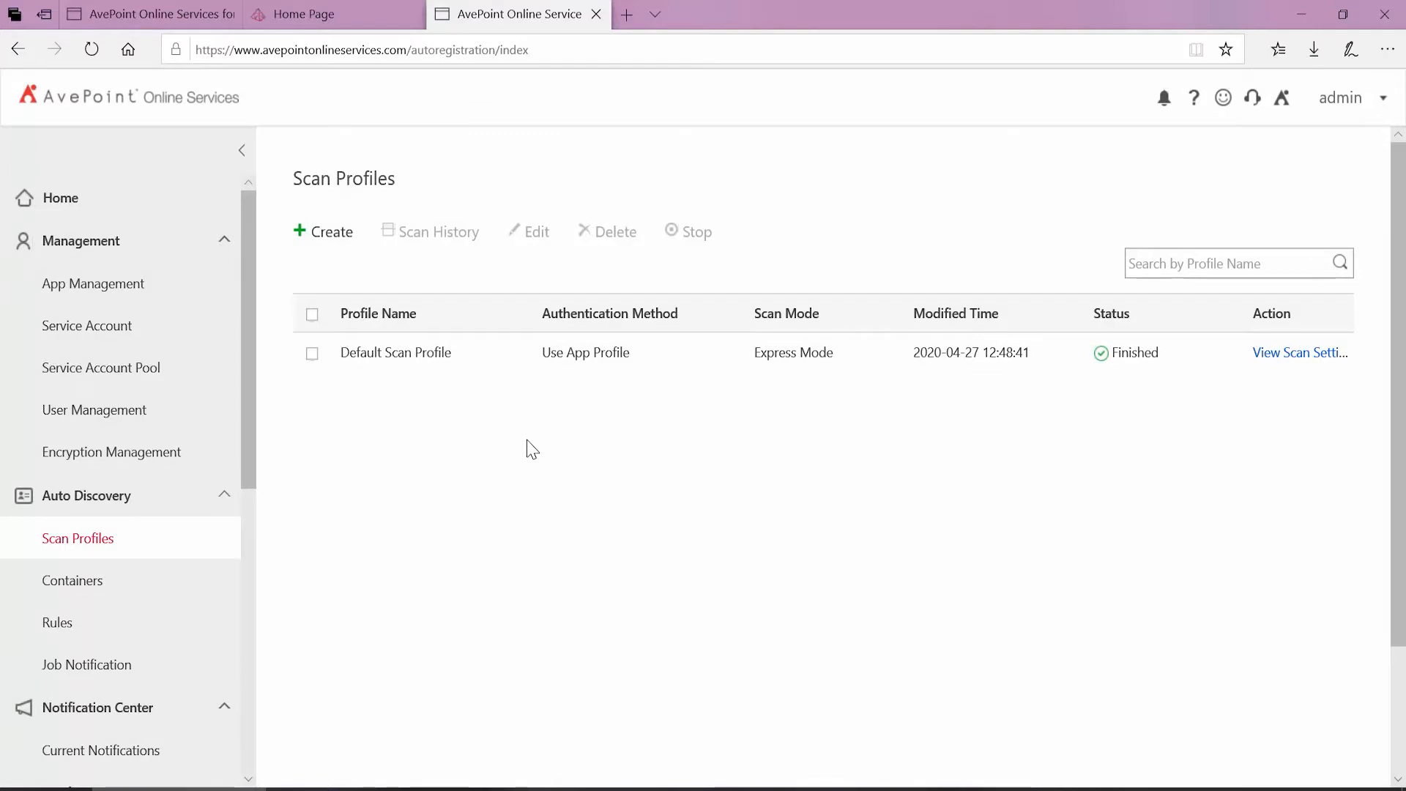
pyautogui.click(312, 355)
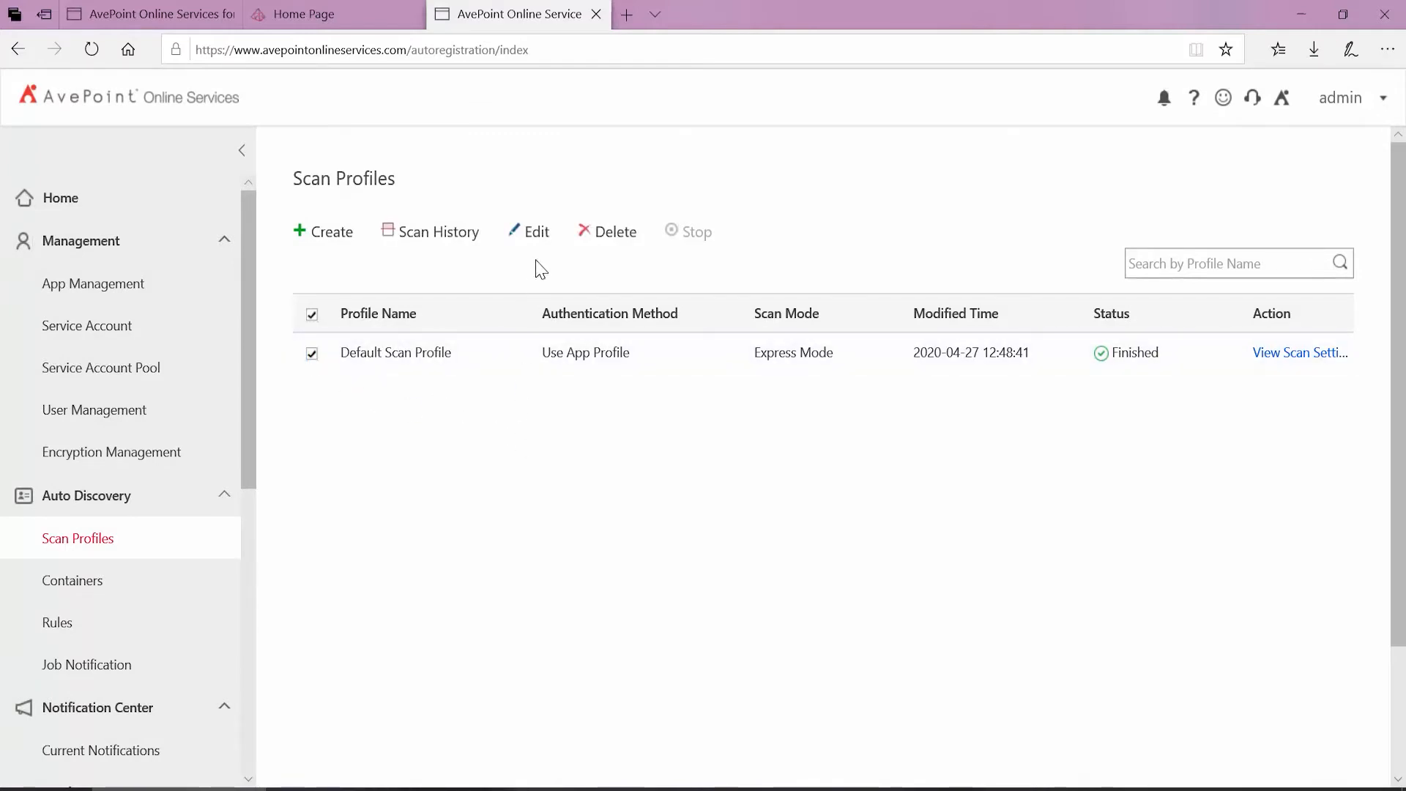
pyautogui.click(537, 233)
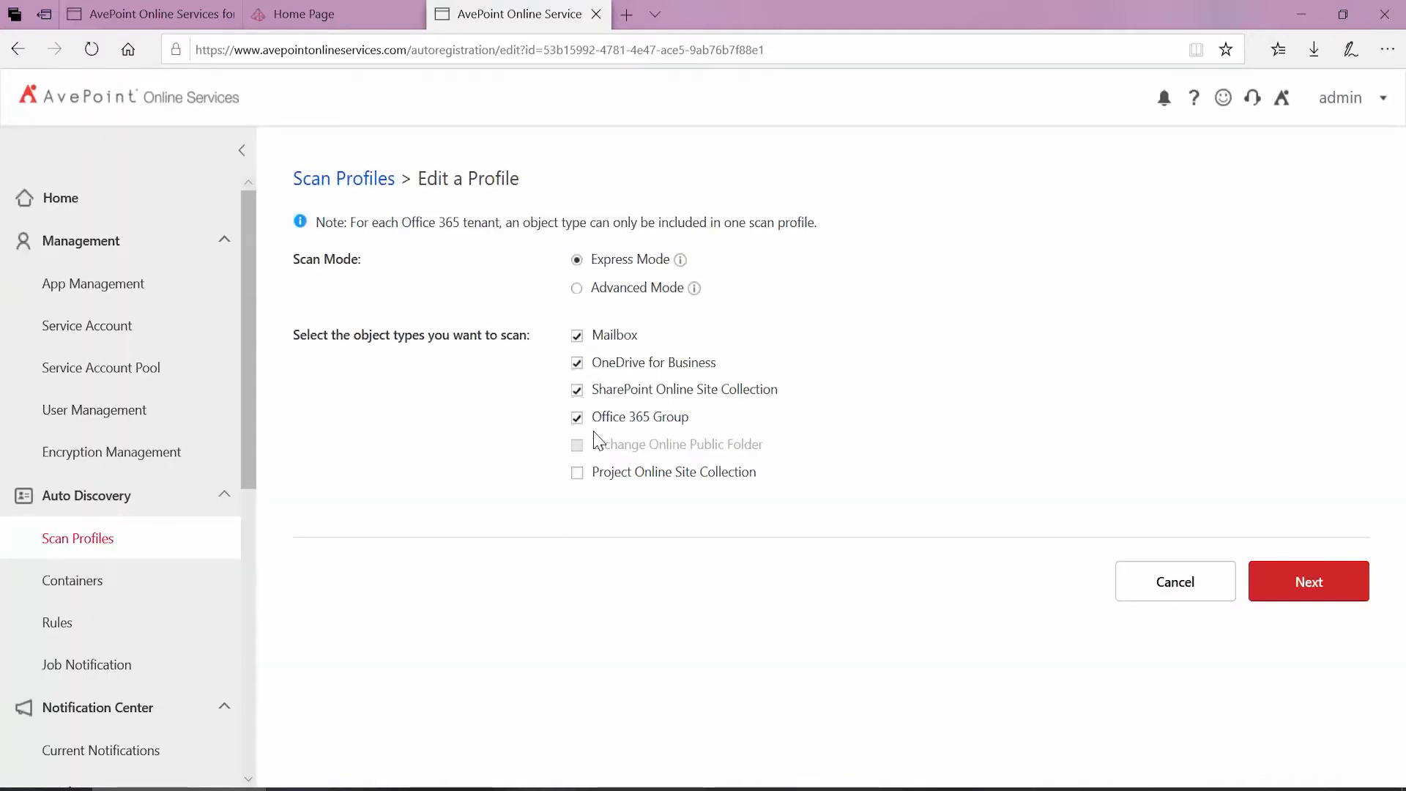
pyautogui.click(605, 420)
pyautogui.moveTo(709, 449)
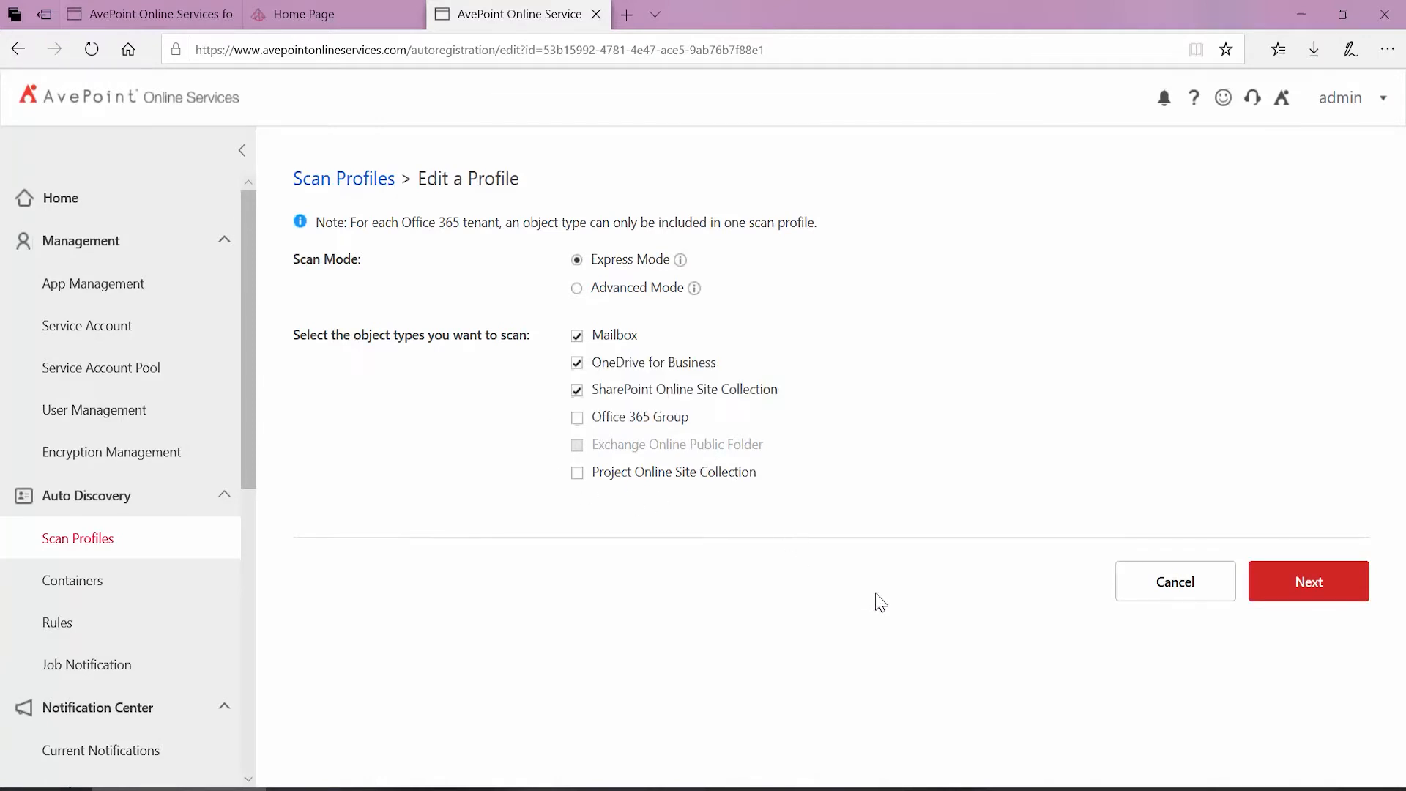
pyautogui.click(1261, 588)
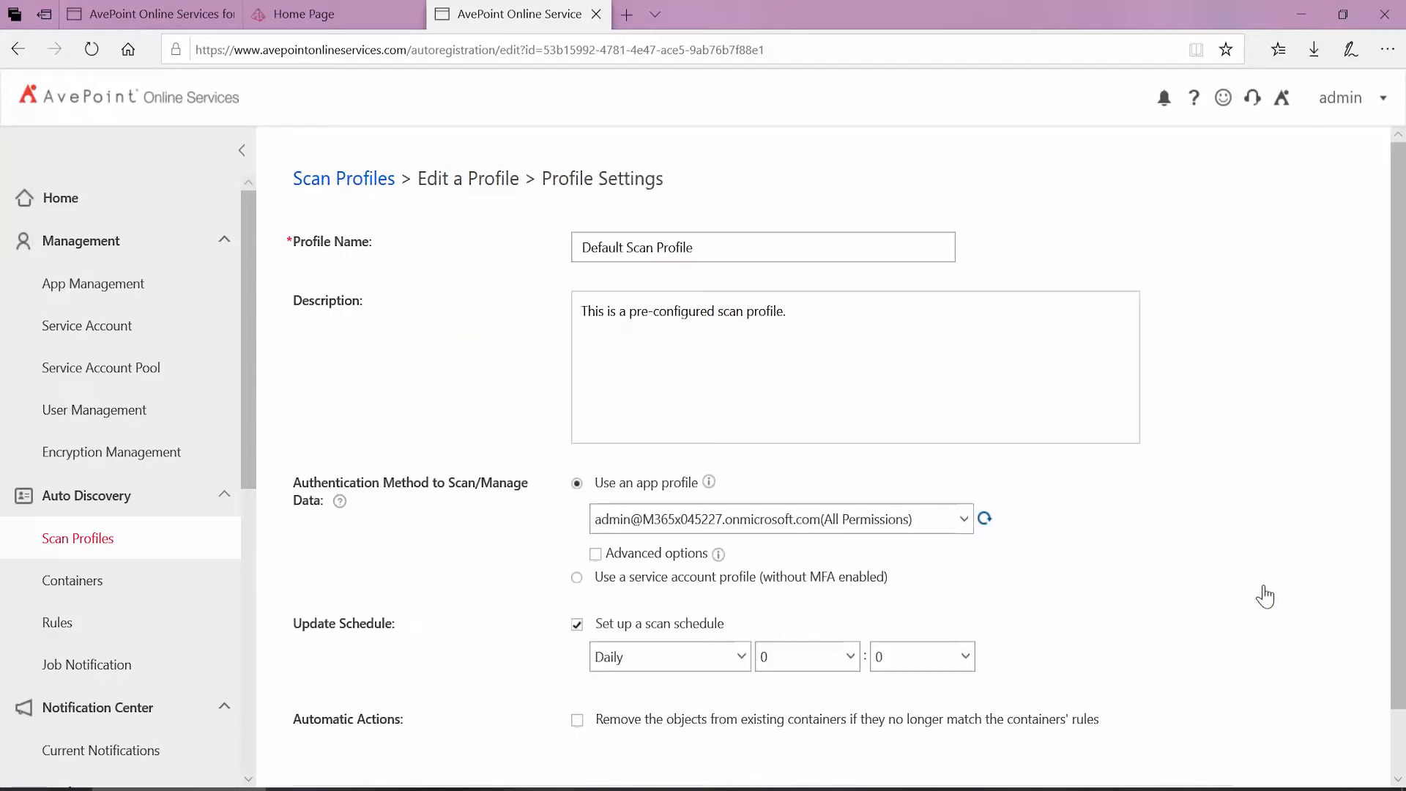
pyautogui.scroll(-1, 1269, 594)
pyautogui.click(1046, 753)
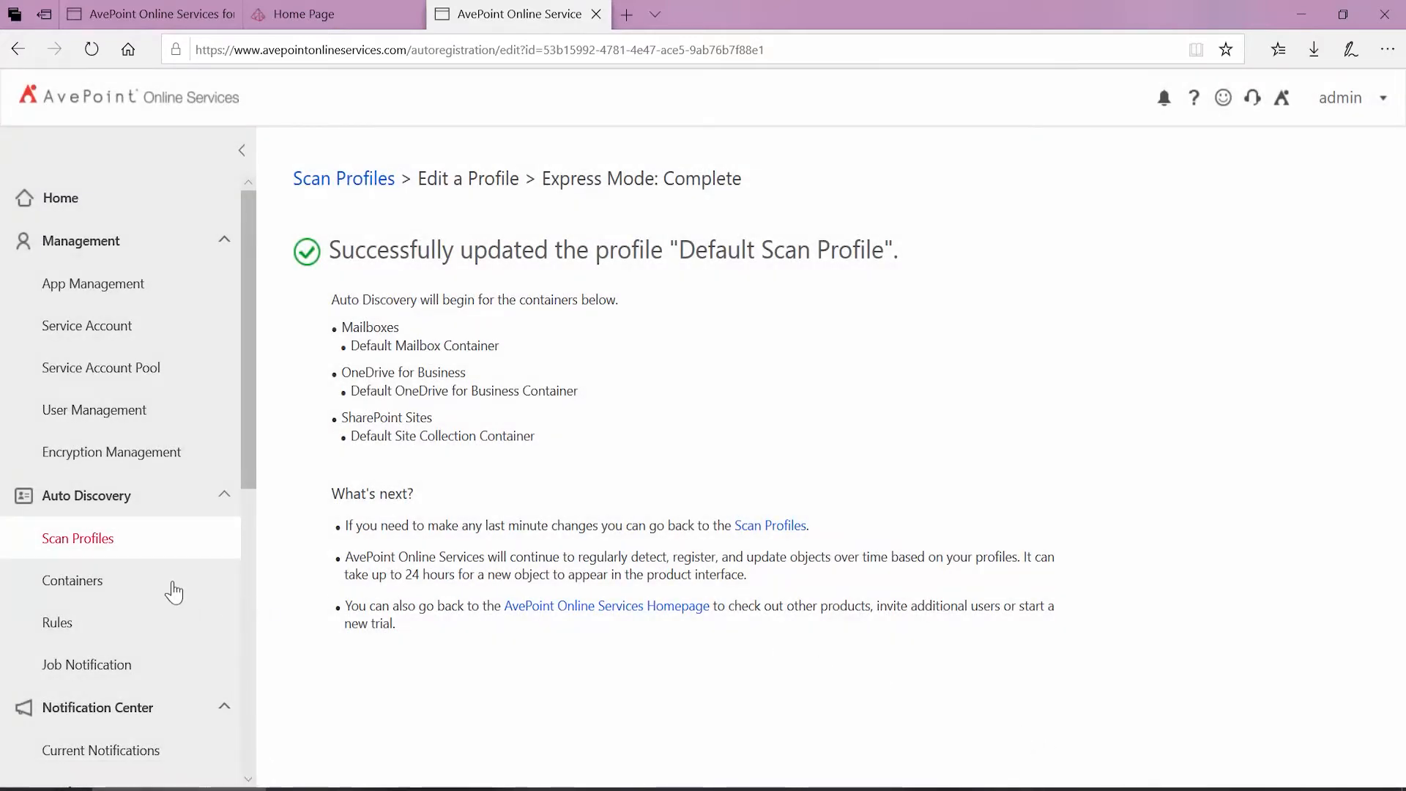
# Step: Start a new scan profile in Advanced Mode and show its settings for Office 365 Groups
pyautogui.click(87, 544)
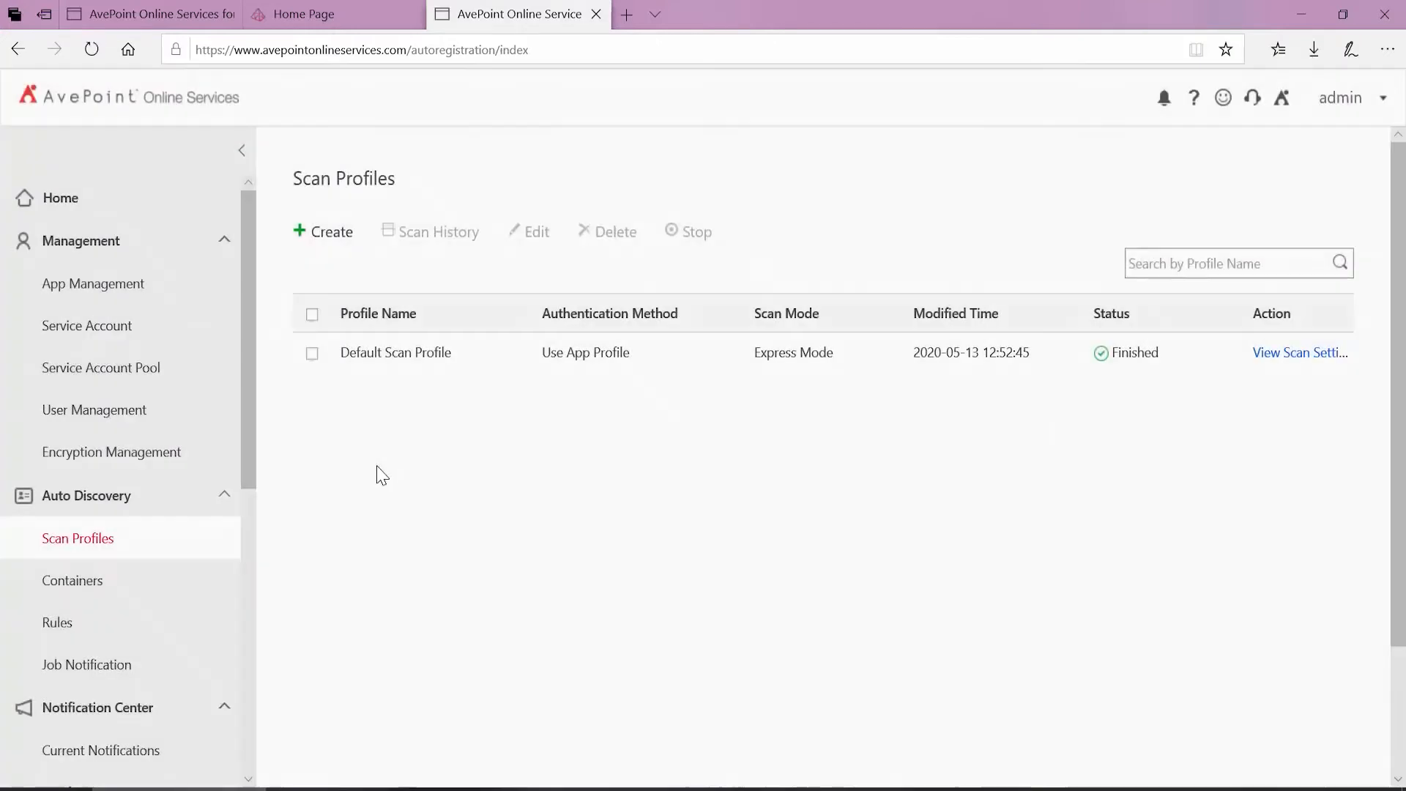
pyautogui.click(324, 236)
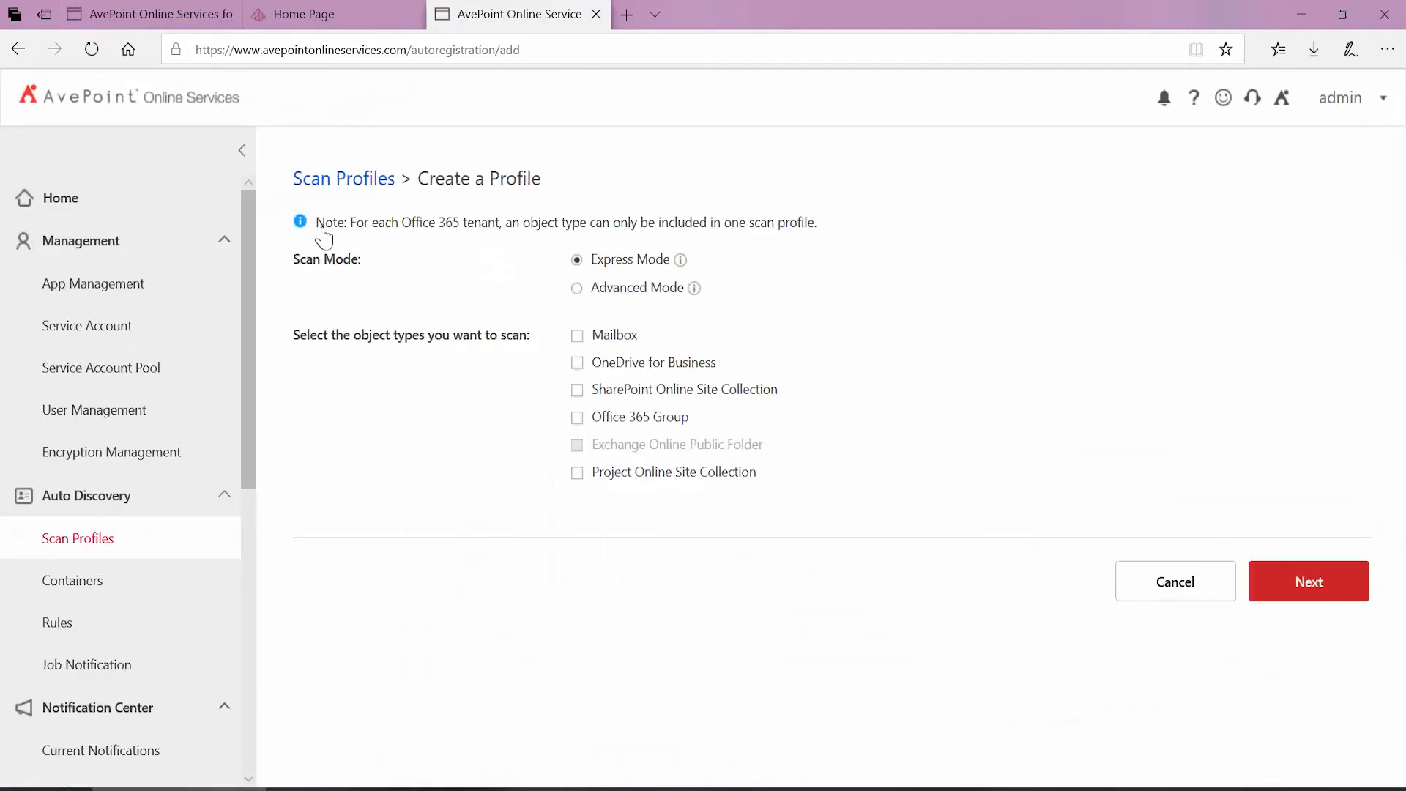
pyautogui.click(651, 303)
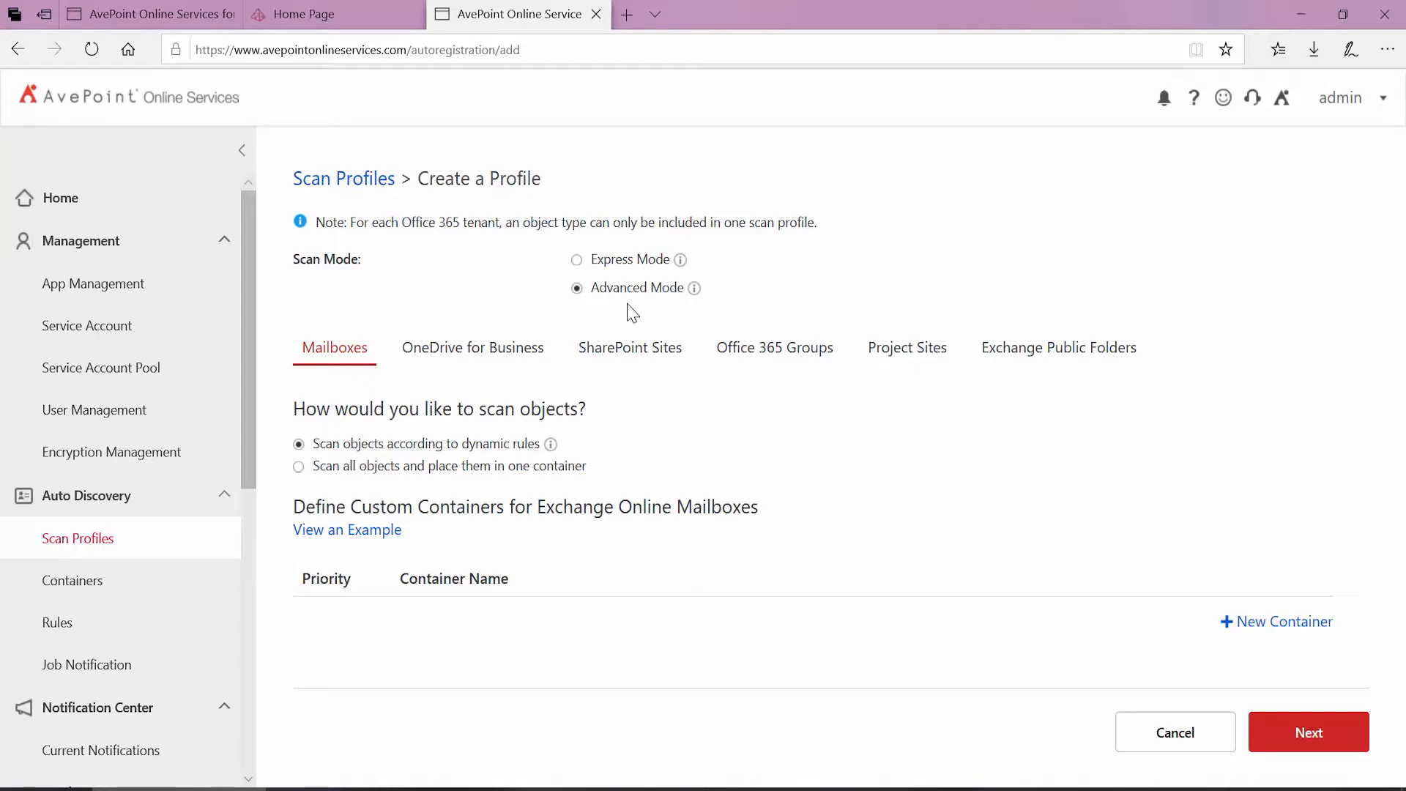
pyautogui.click(761, 355)
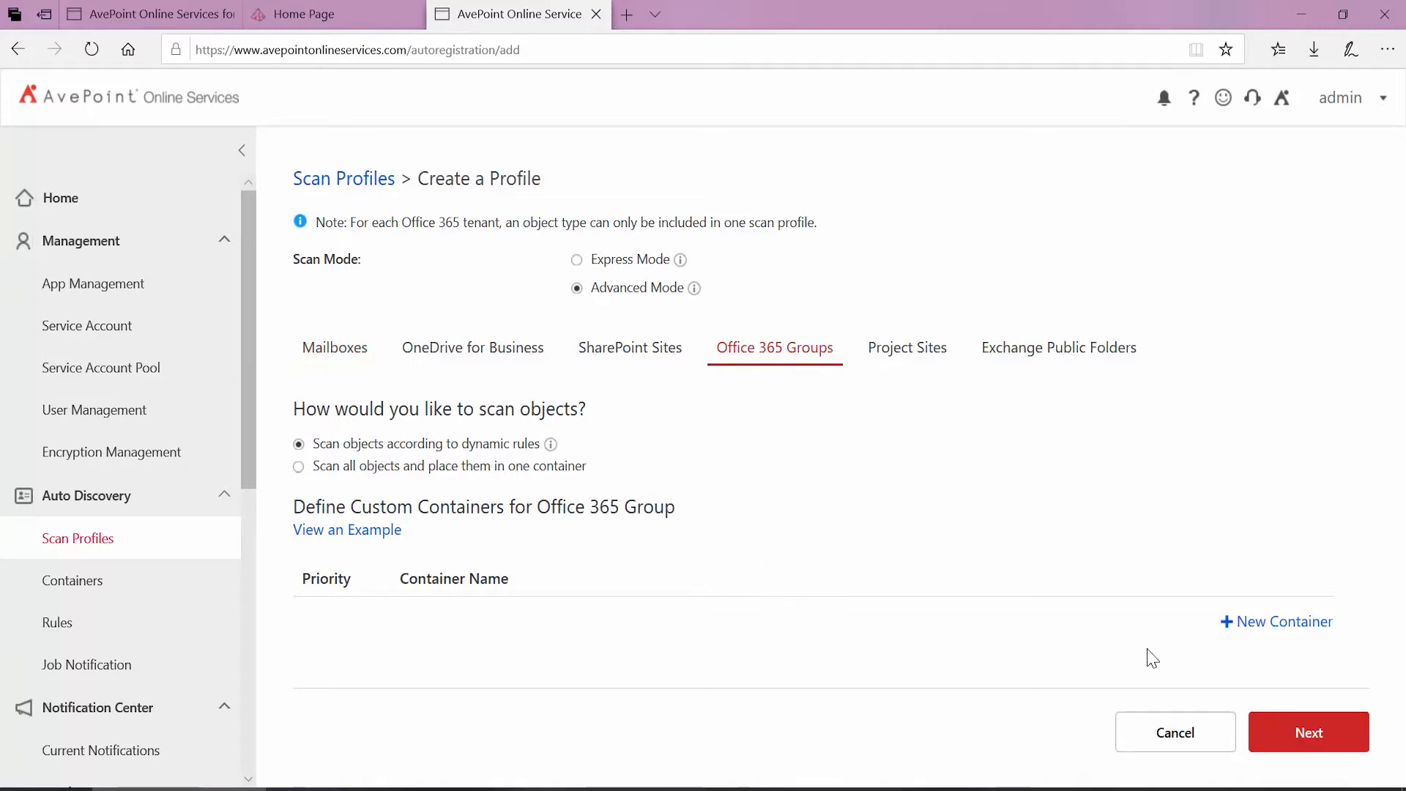
# Step: Add a custom Office 365 Group container named "Teams Groups" with a rule named "Find Teams Groups"
pyautogui.click(1258, 634)
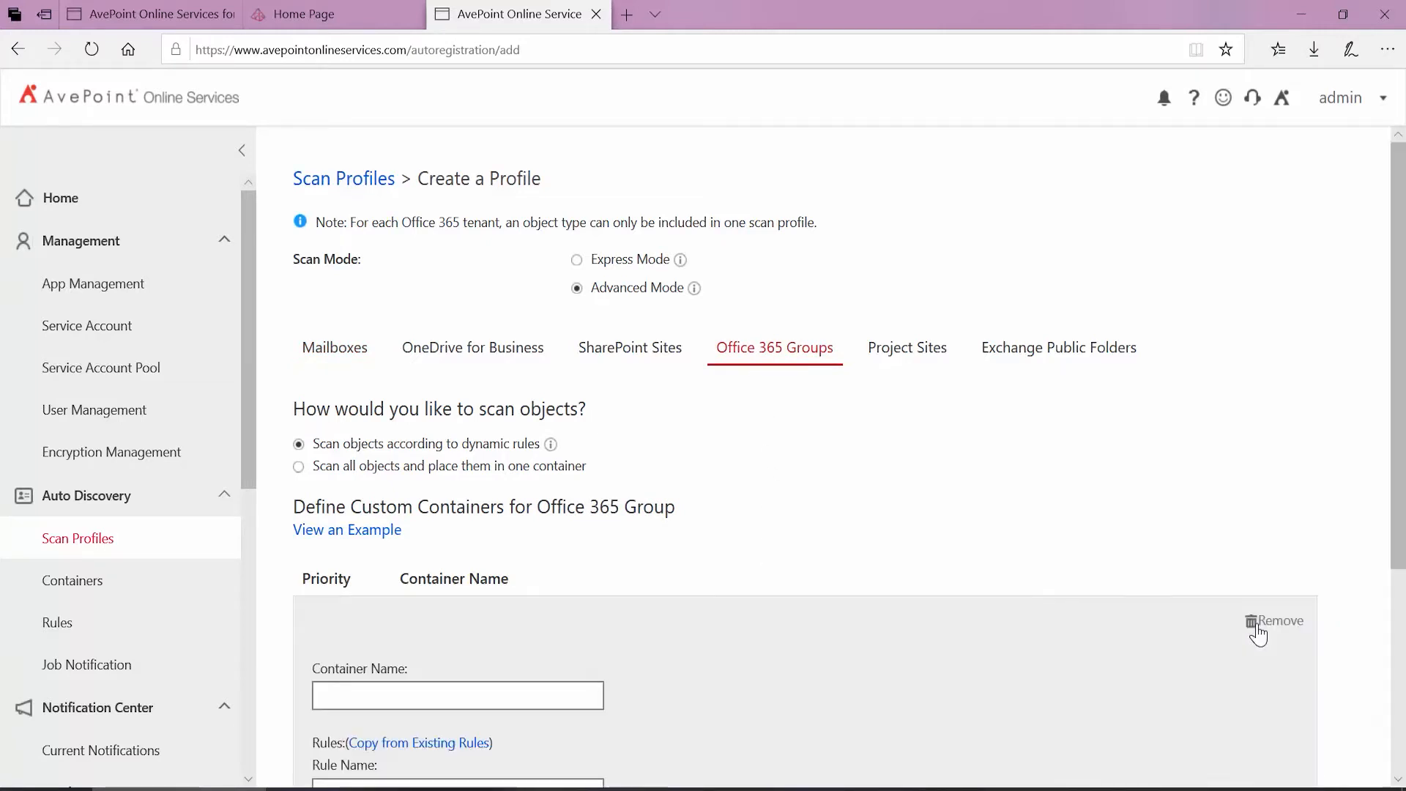
pyautogui.scroll(-4, 809, 549)
pyautogui.click(512, 375)
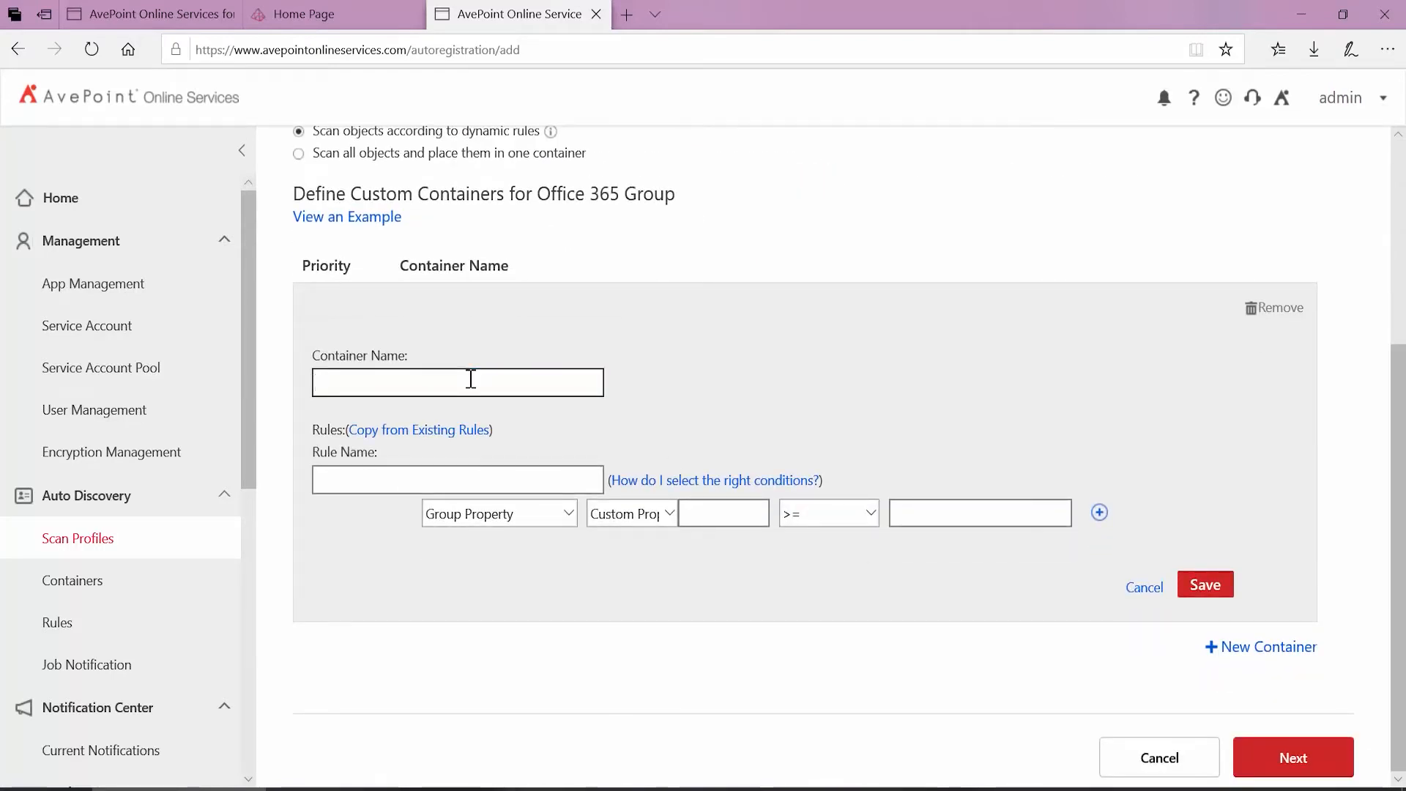
pyautogui.write('Teams Groups')
pyautogui.click(451, 476)
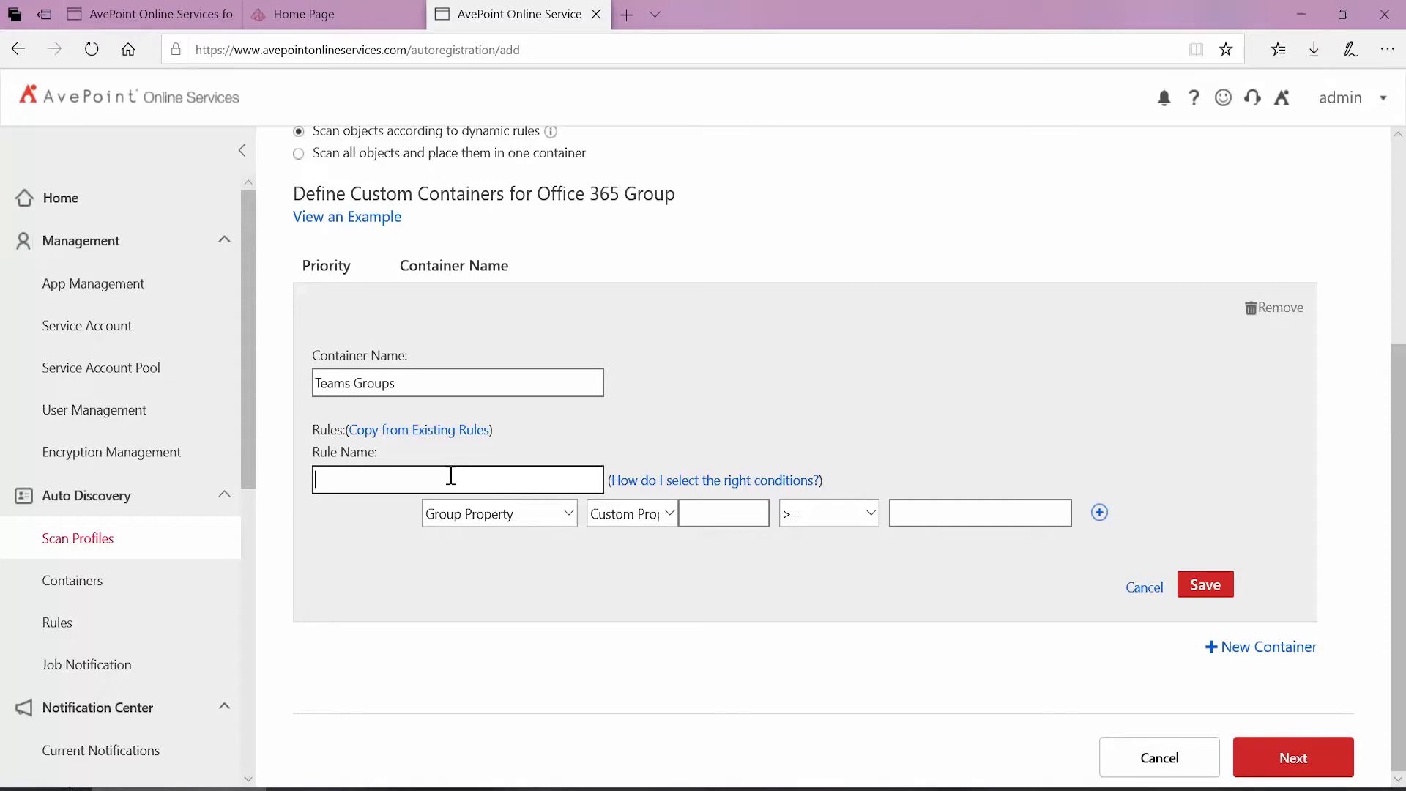
pyautogui.write('Find Teams Groups')
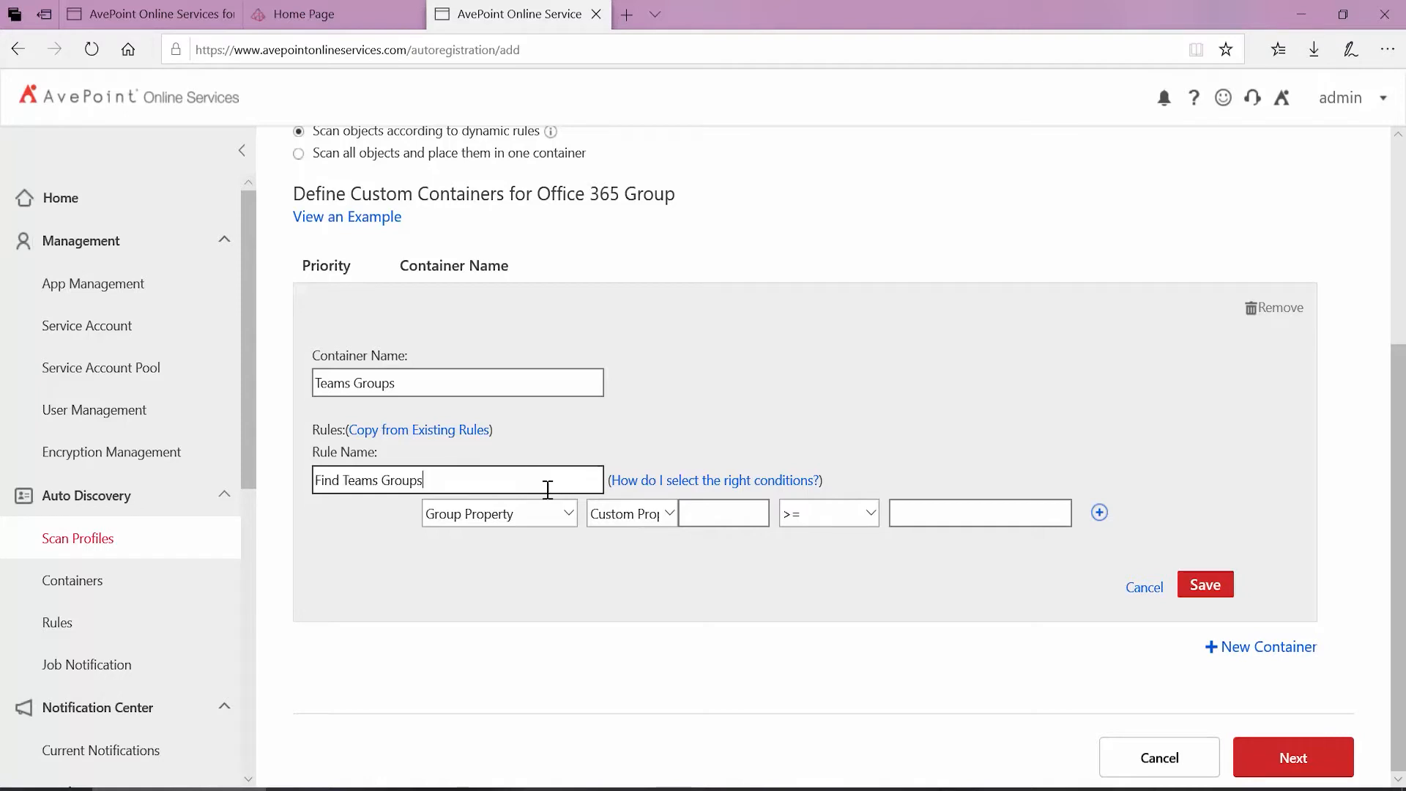
# Step: Set the rule's only condition to Group Property, Group Type Equals Microsoft Teams Enabled Office 365 Group, and save the container
pyautogui.click(564, 522)
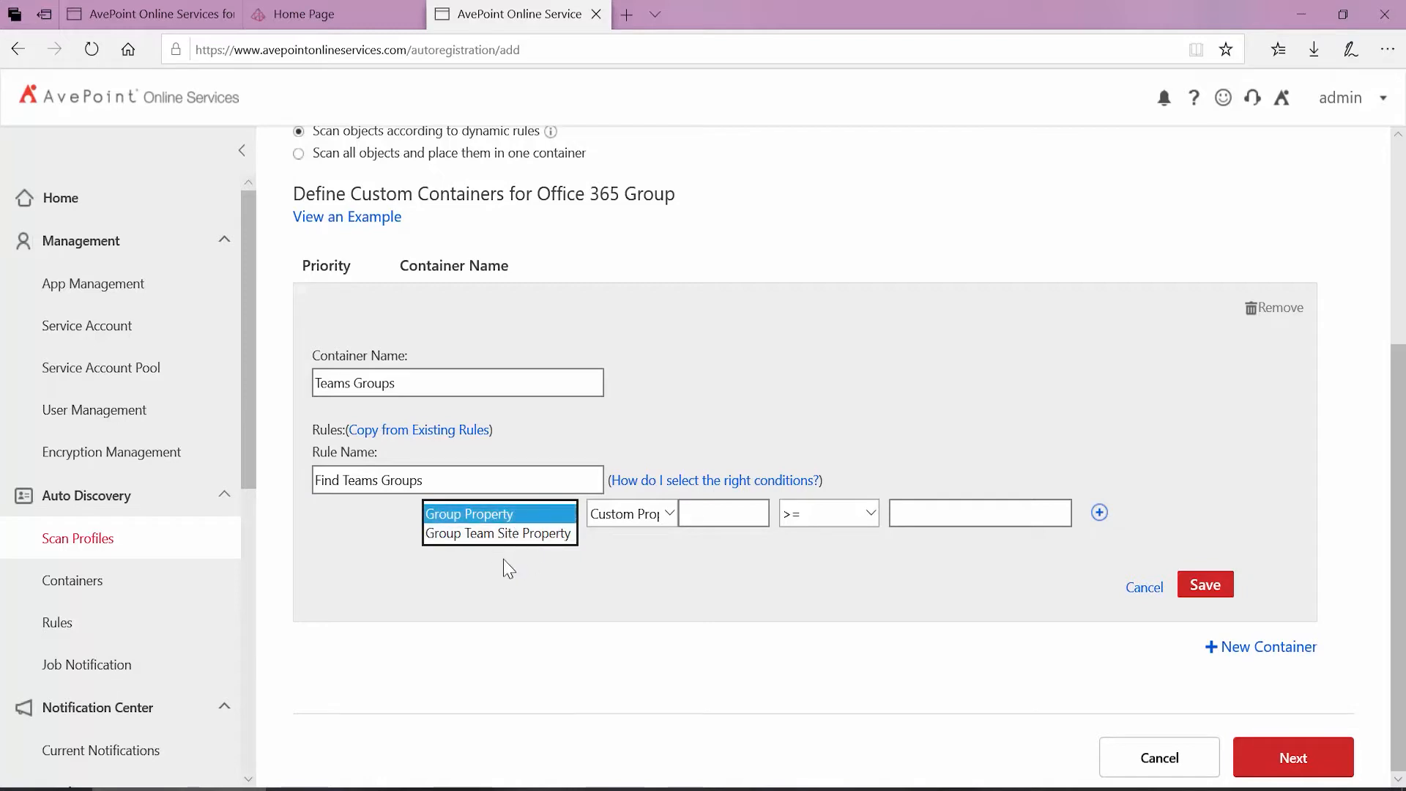
pyautogui.click(504, 513)
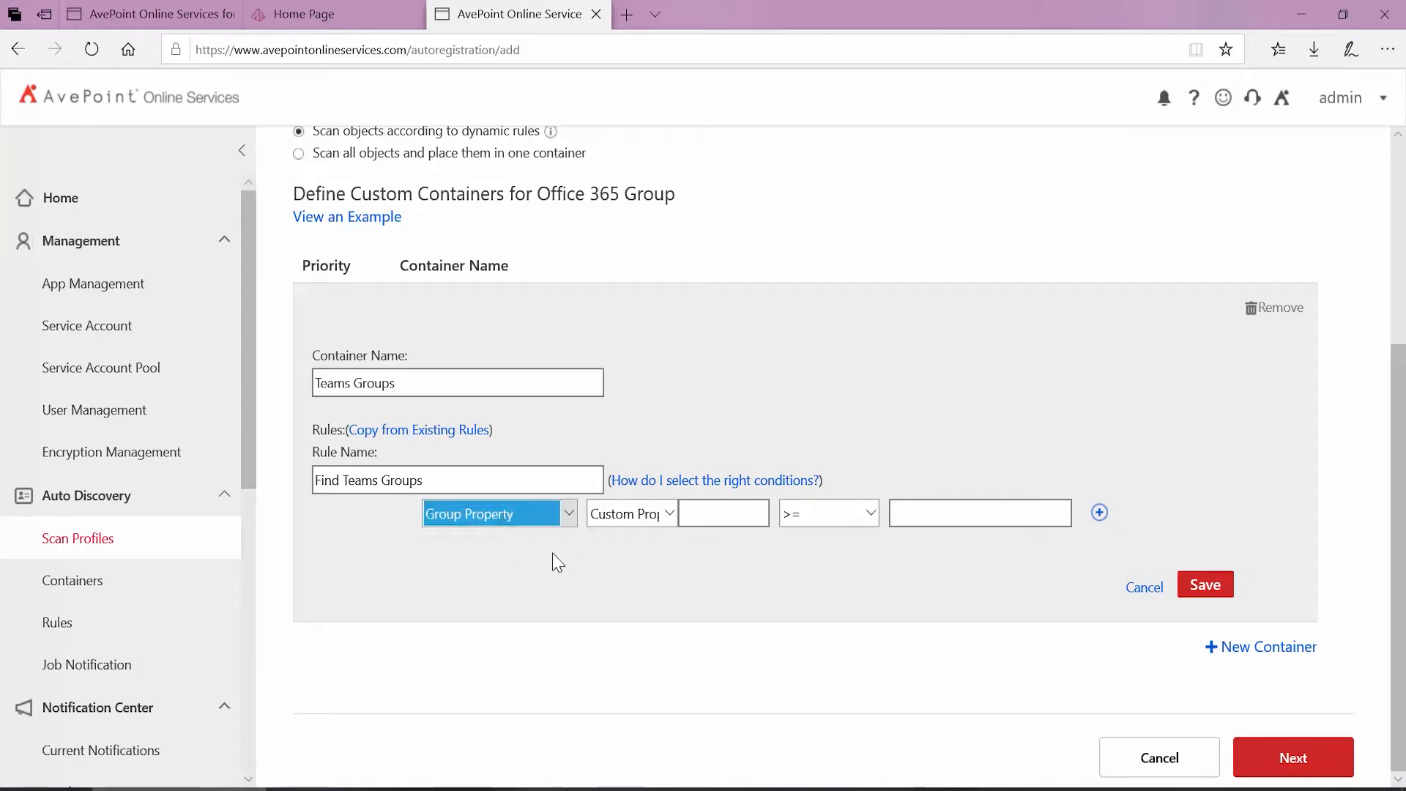
pyautogui.click(669, 513)
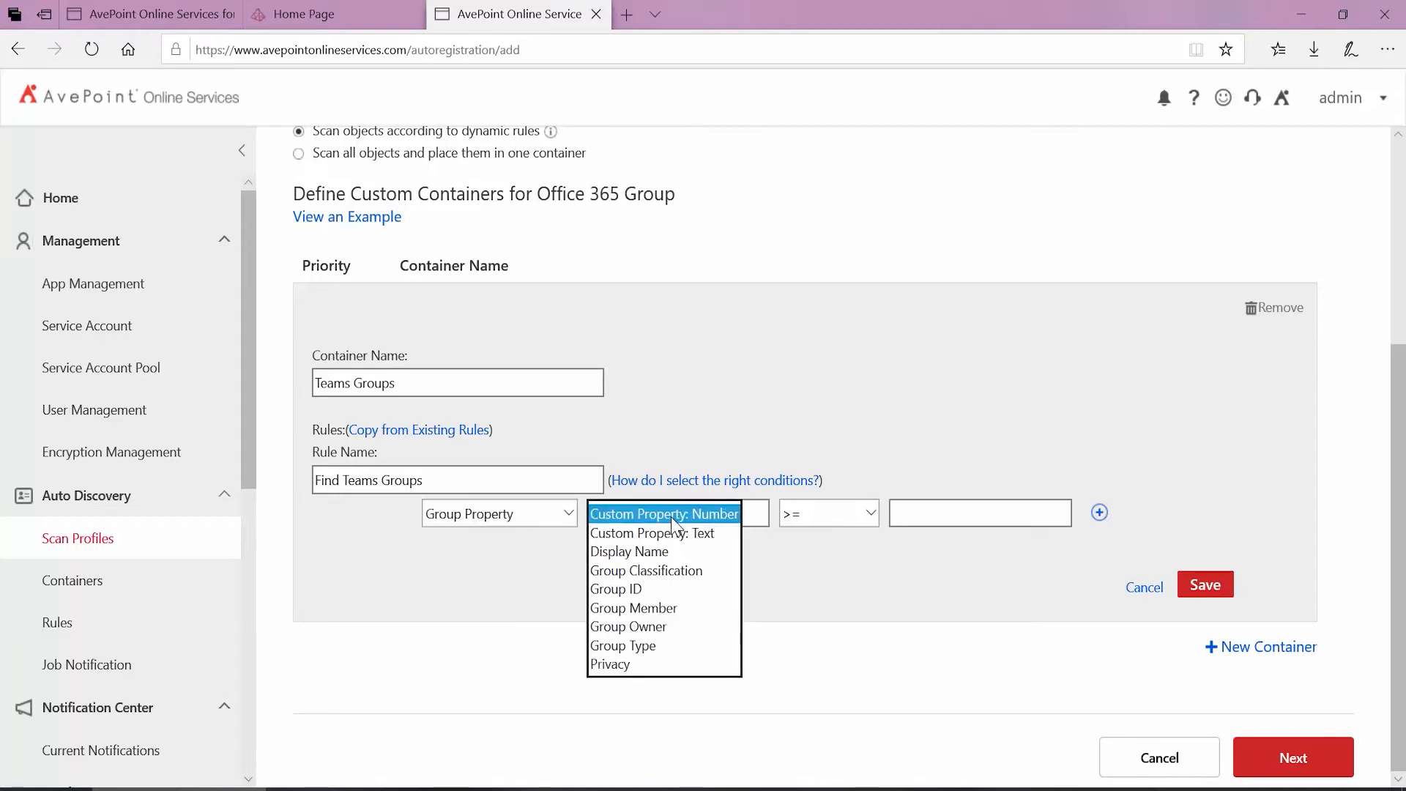
pyautogui.click(658, 644)
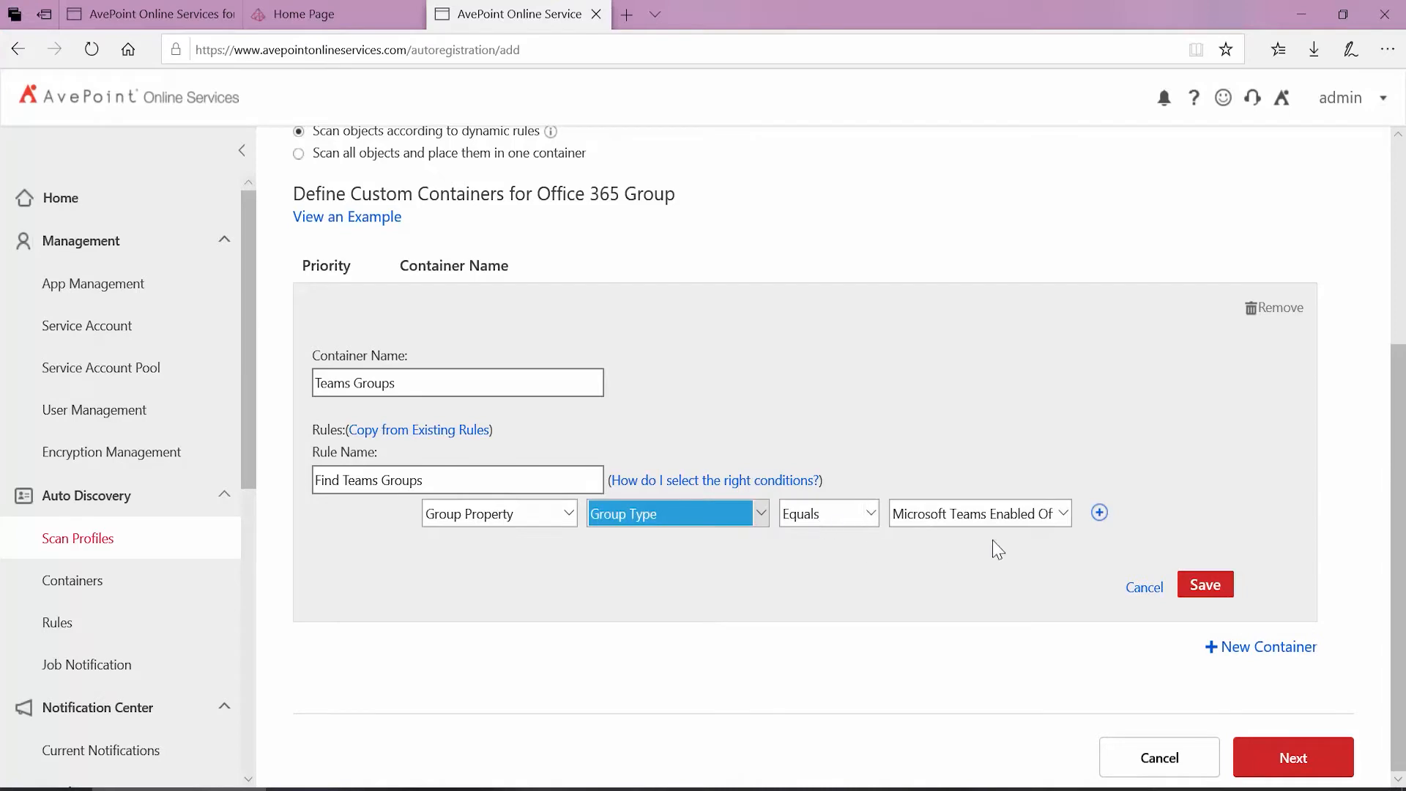
pyautogui.click(1065, 515)
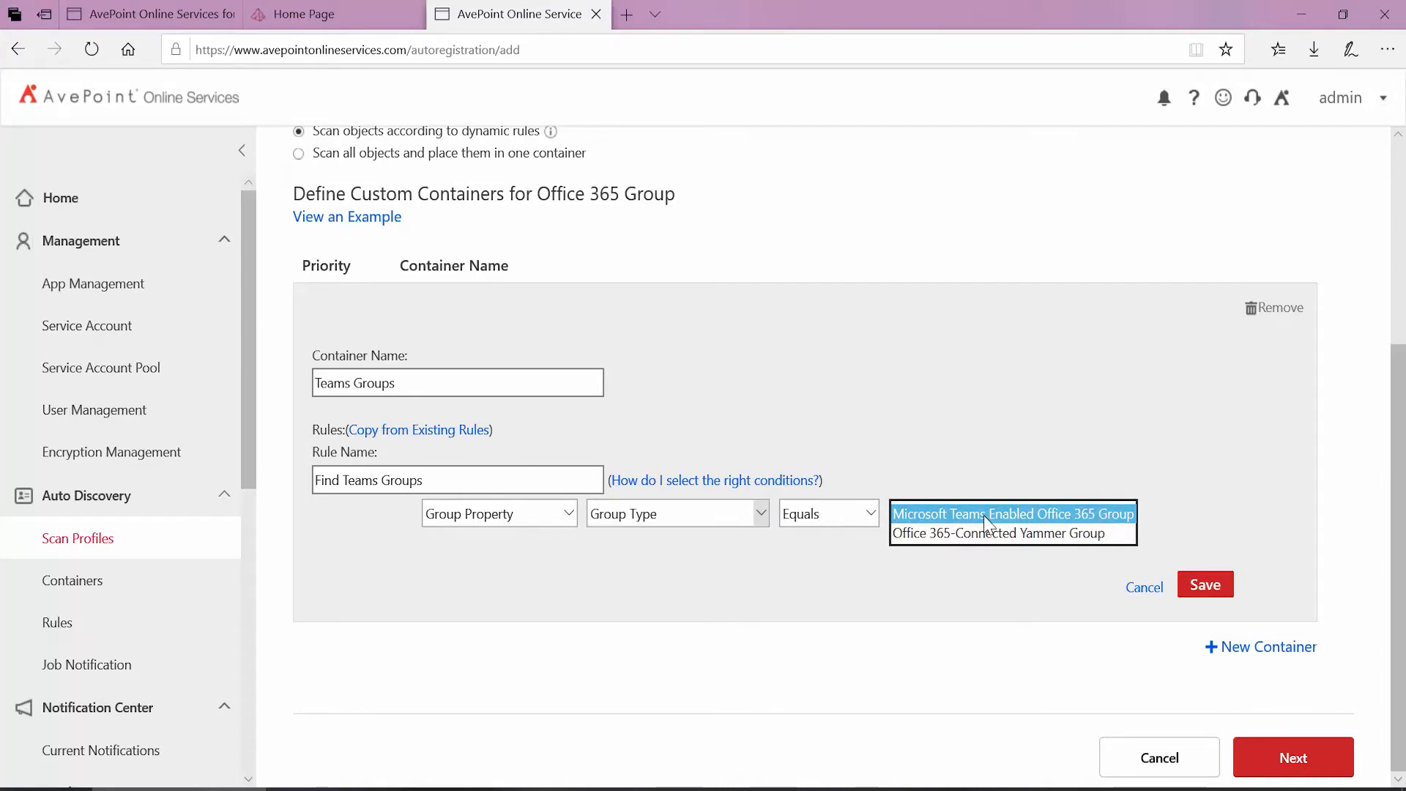
pyautogui.click(970, 577)
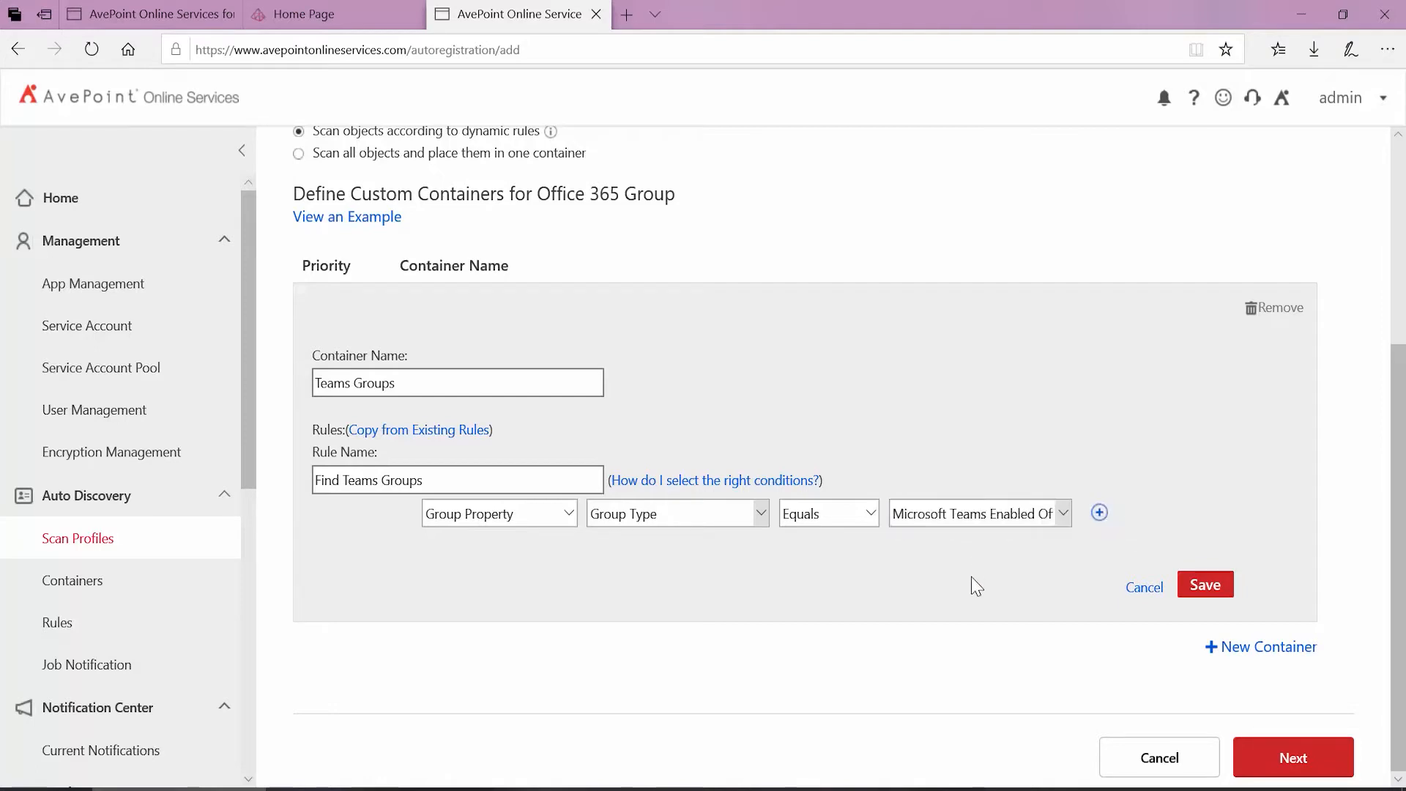
pyautogui.click(1099, 513)
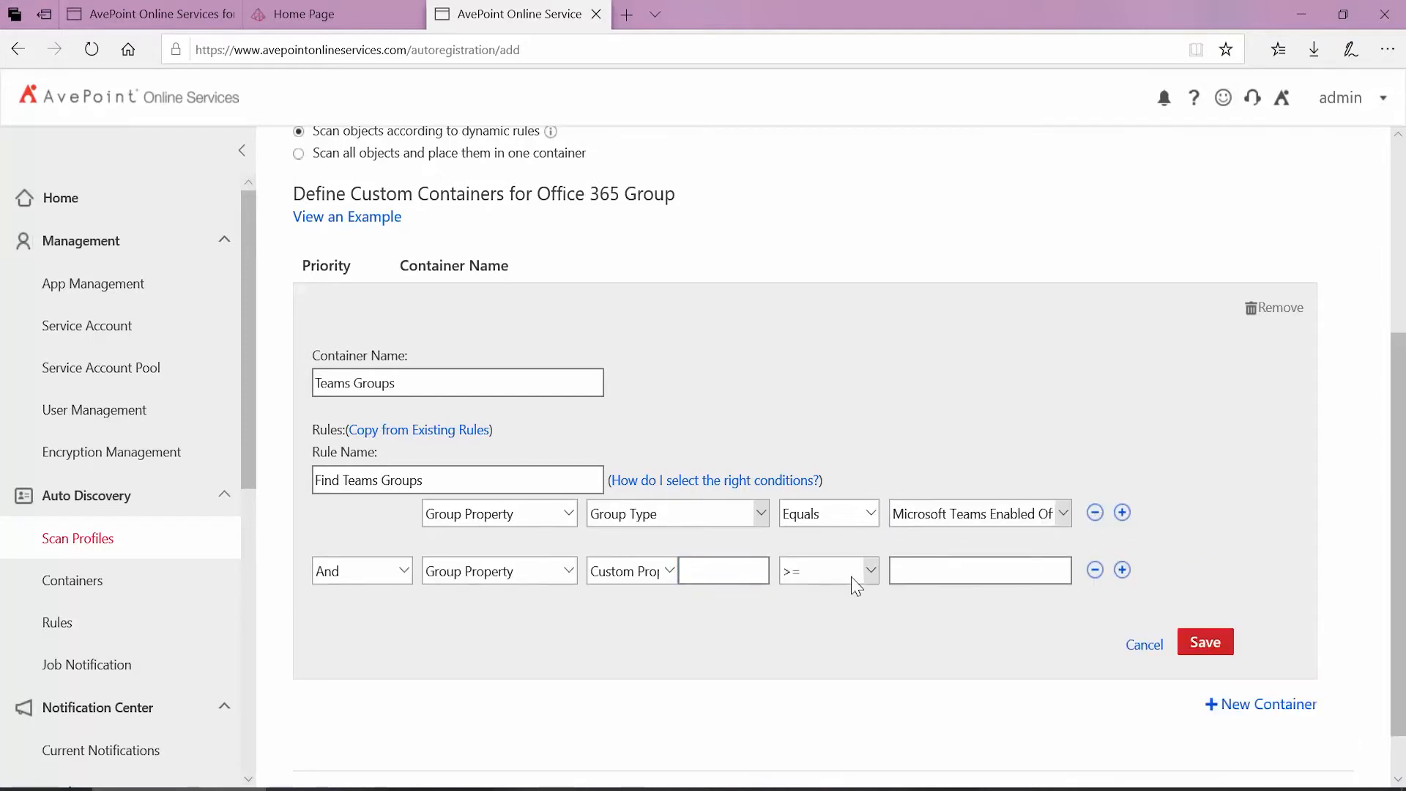
pyautogui.click(1094, 571)
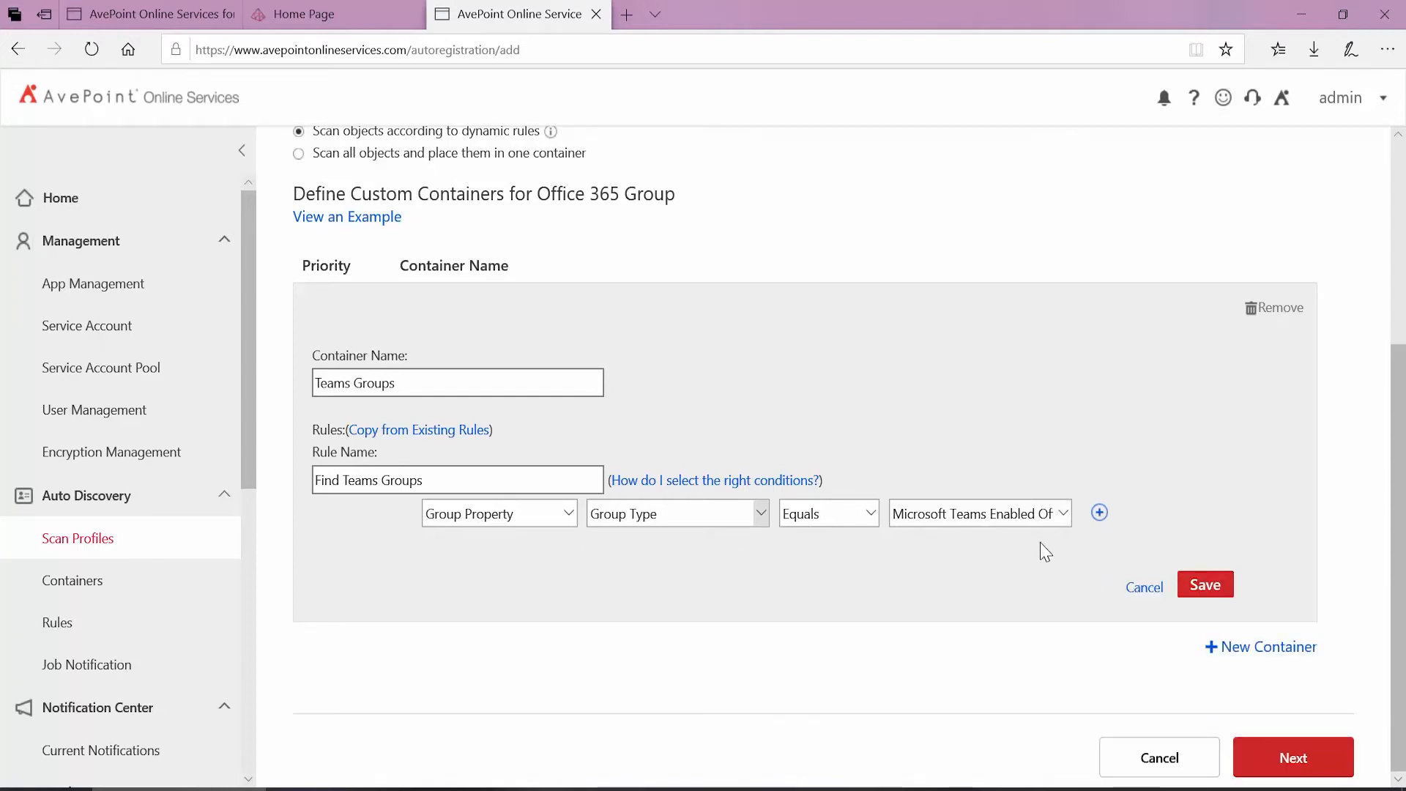
pyautogui.click(1204, 585)
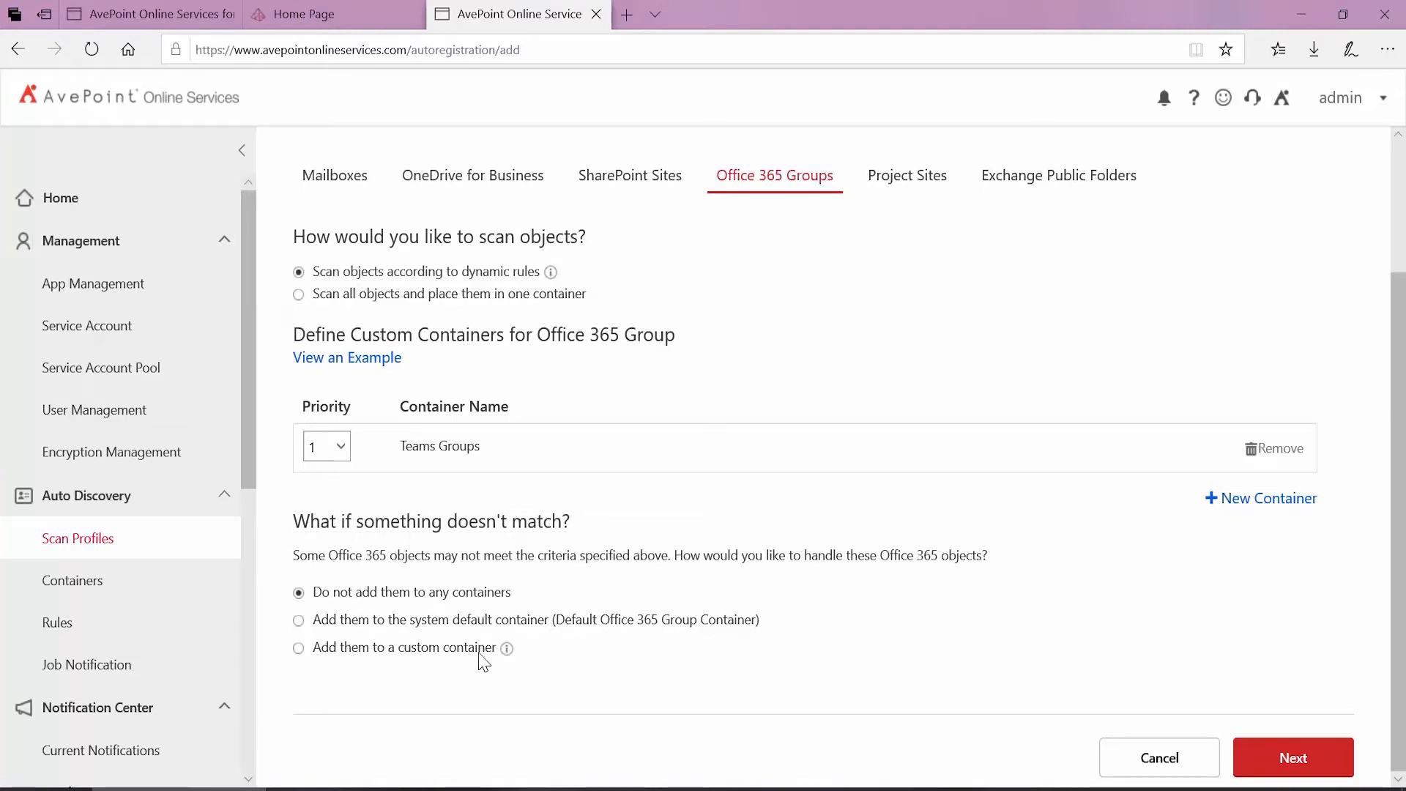
# Step: Assign Office 365 objects that match no rule to a custom container named "All Other O365 Groups"
pyautogui.click(440, 649)
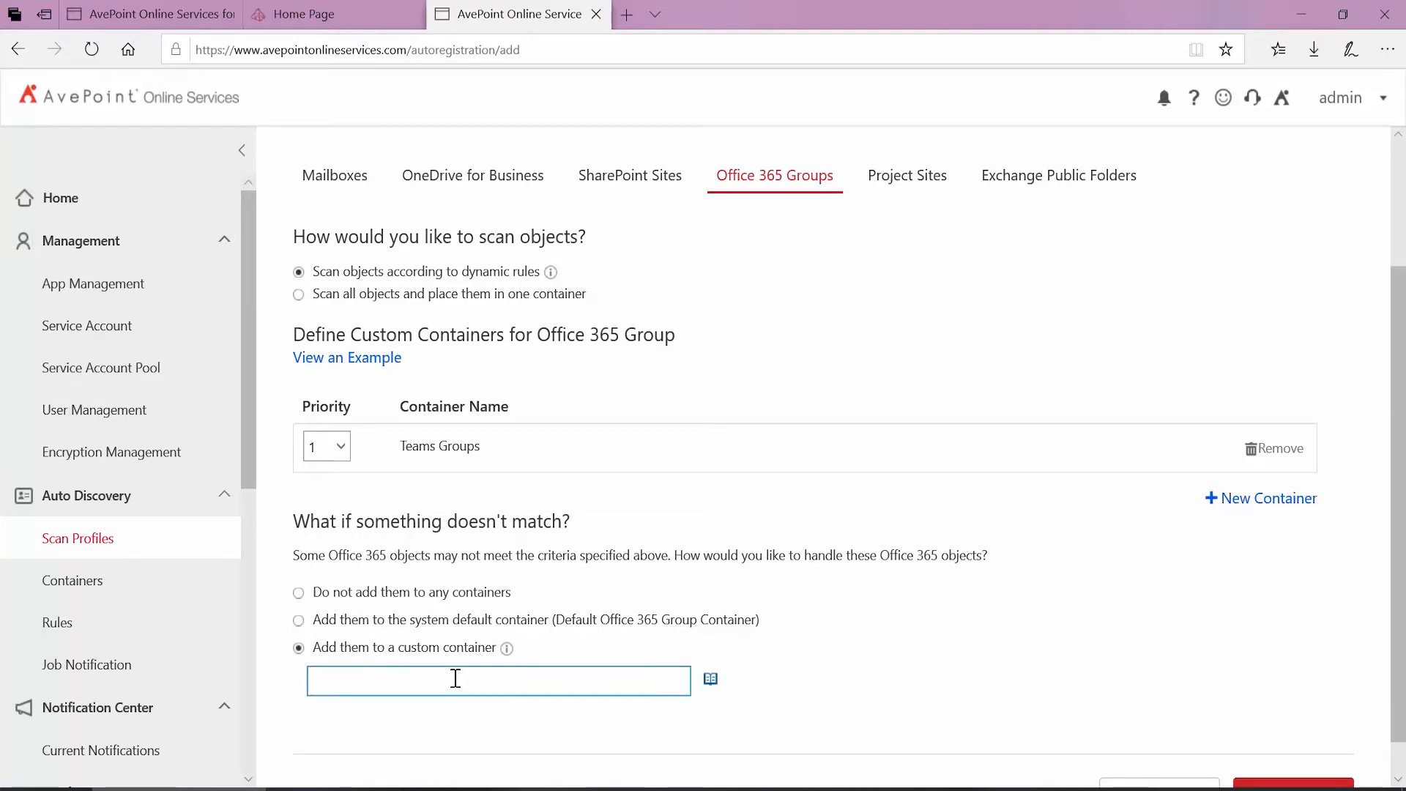
pyautogui.click(455, 678)
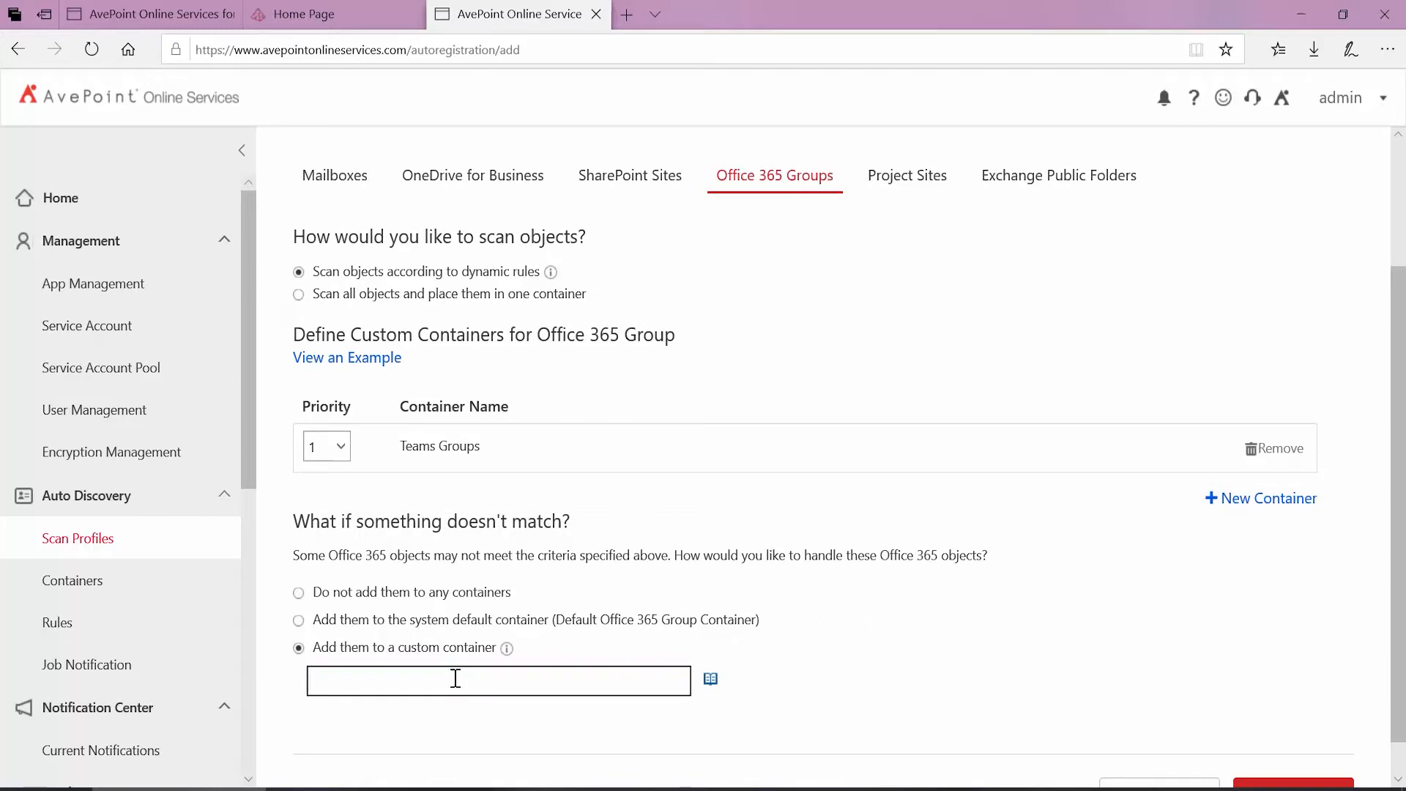
pyautogui.write('All Other O365 Groups')
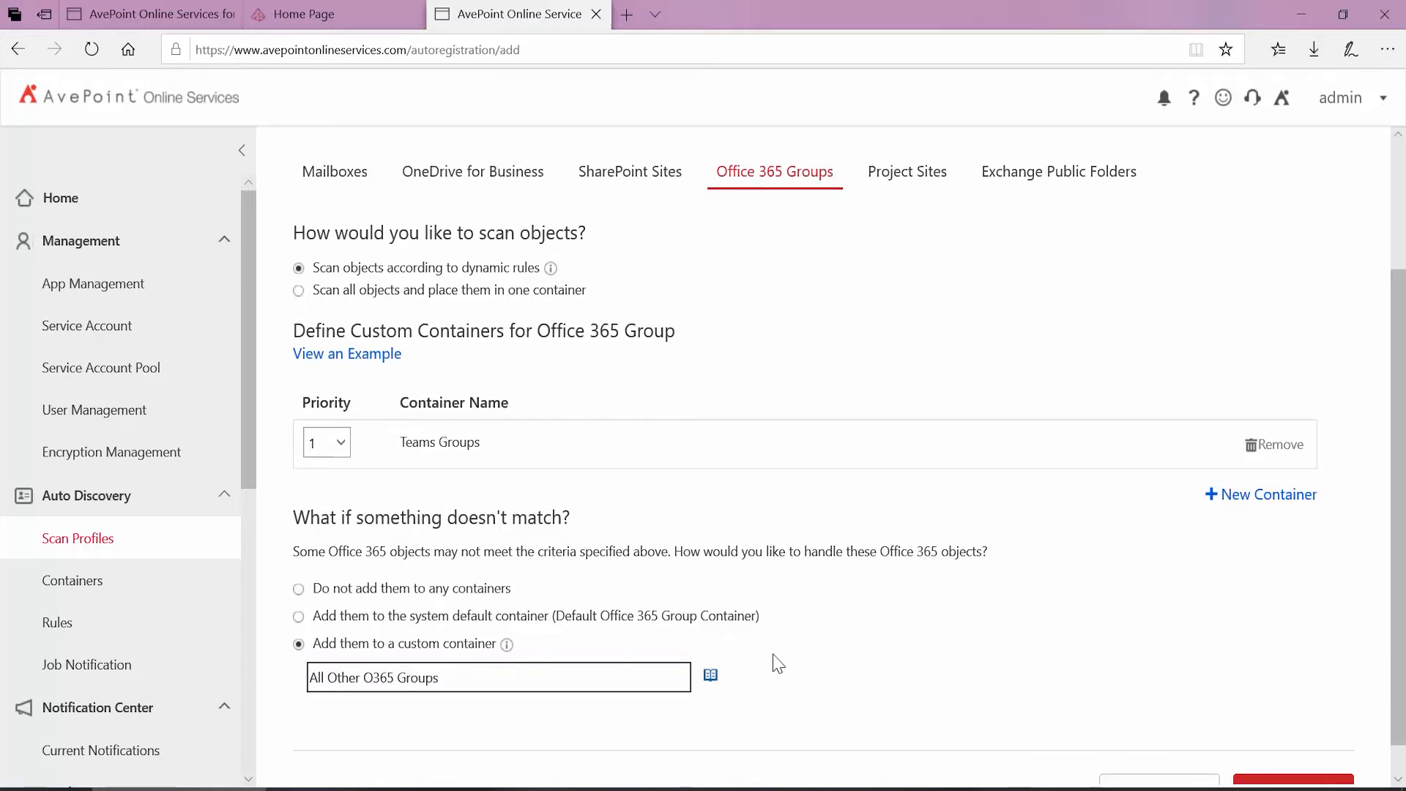
pyautogui.scroll(-1, 775, 662)
pyautogui.click(1291, 765)
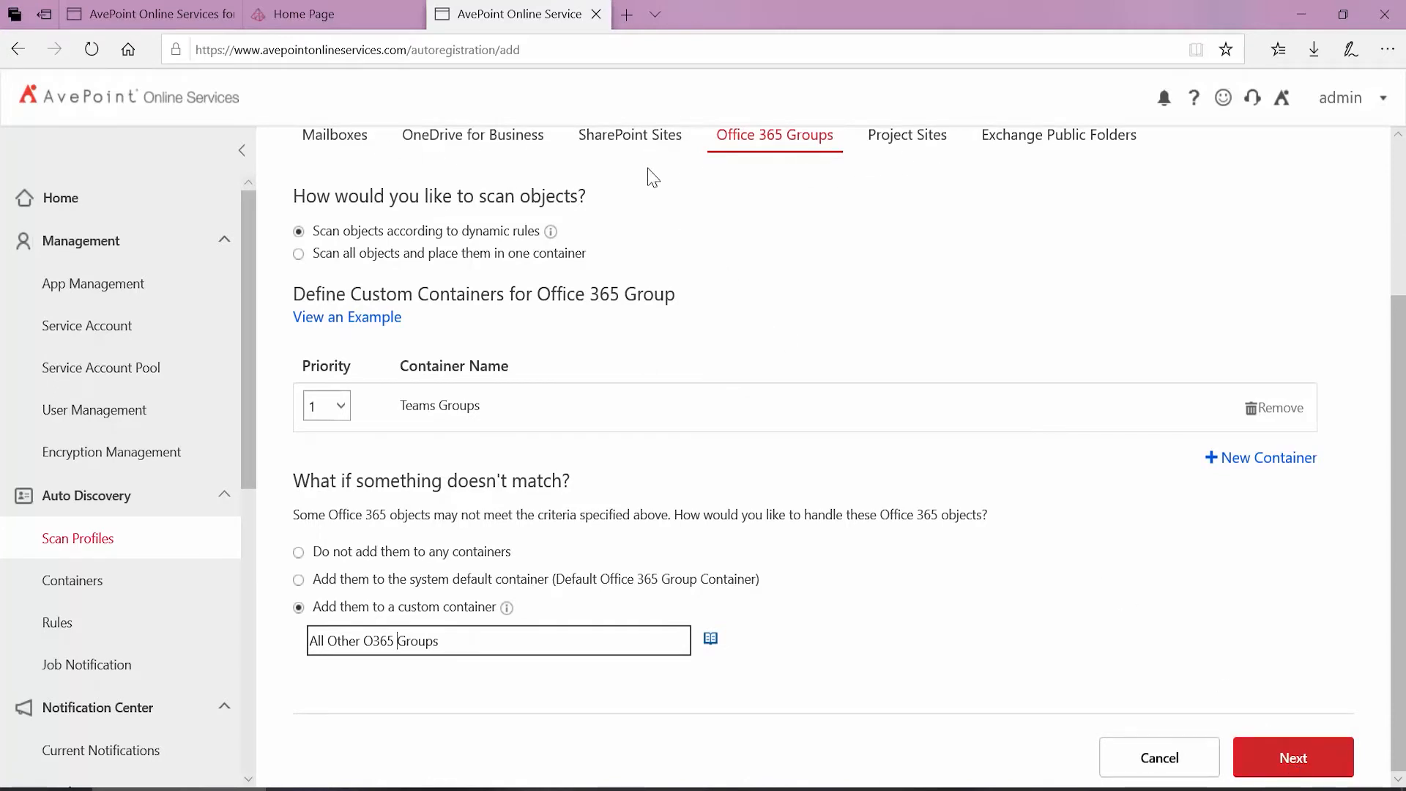
# Step: Continue to the profile details, name the profile "Teams and O365 Groups" and describe it as "Put my Teams and O365 Groups in separate containers."
pyautogui.scroll(1, 857, 336)
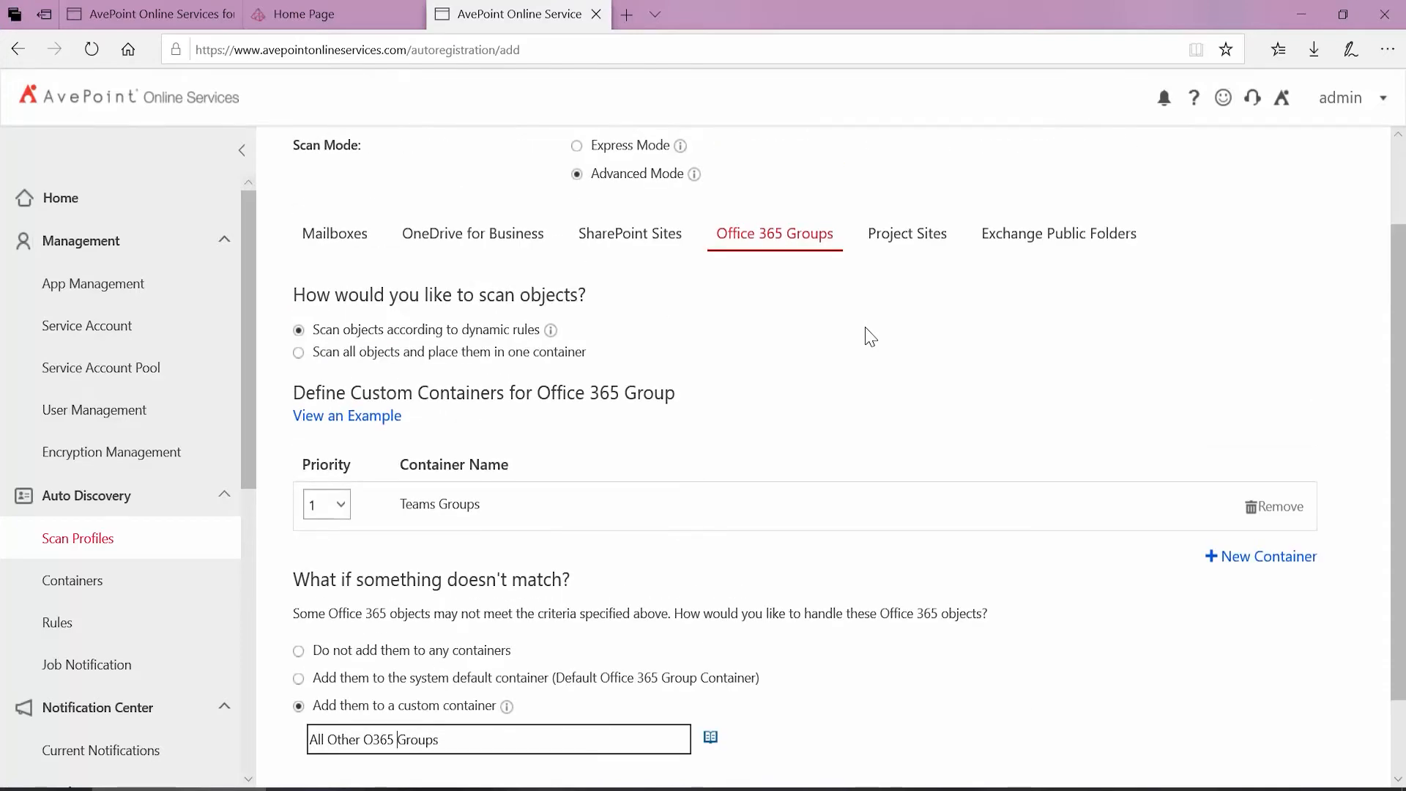
pyautogui.scroll(-1, 870, 336)
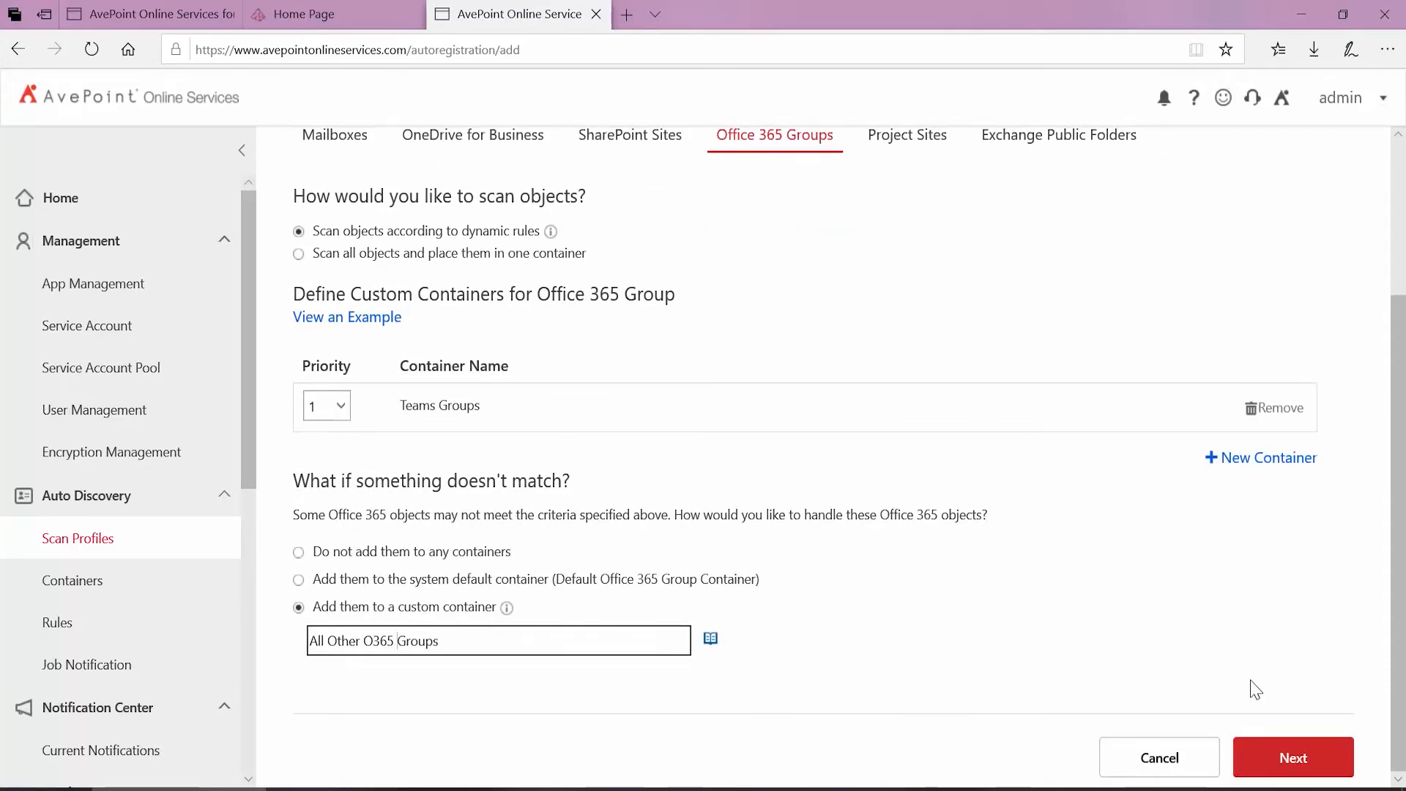
pyautogui.click(1286, 759)
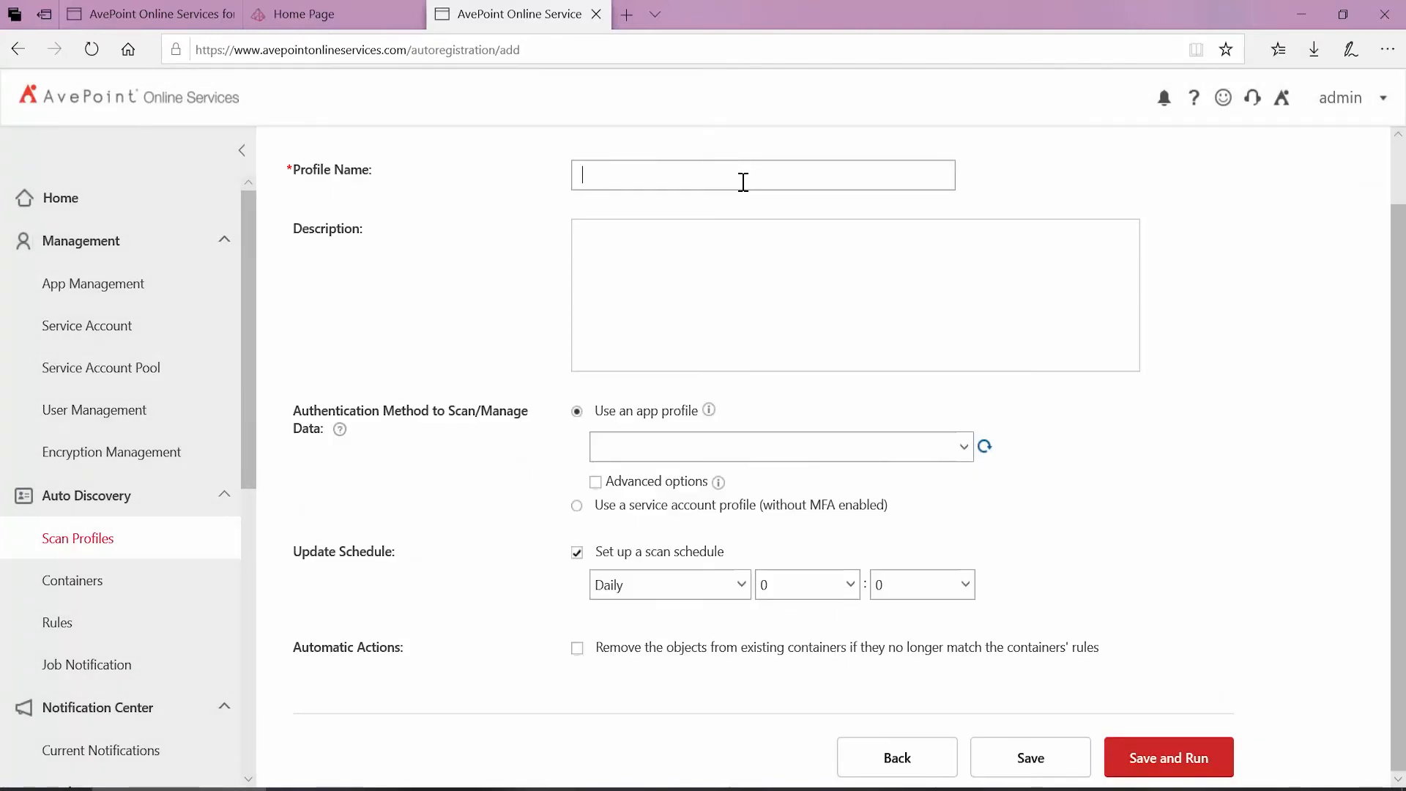
pyautogui.write('Teams and O365 Groups')
pyautogui.click(752, 251)
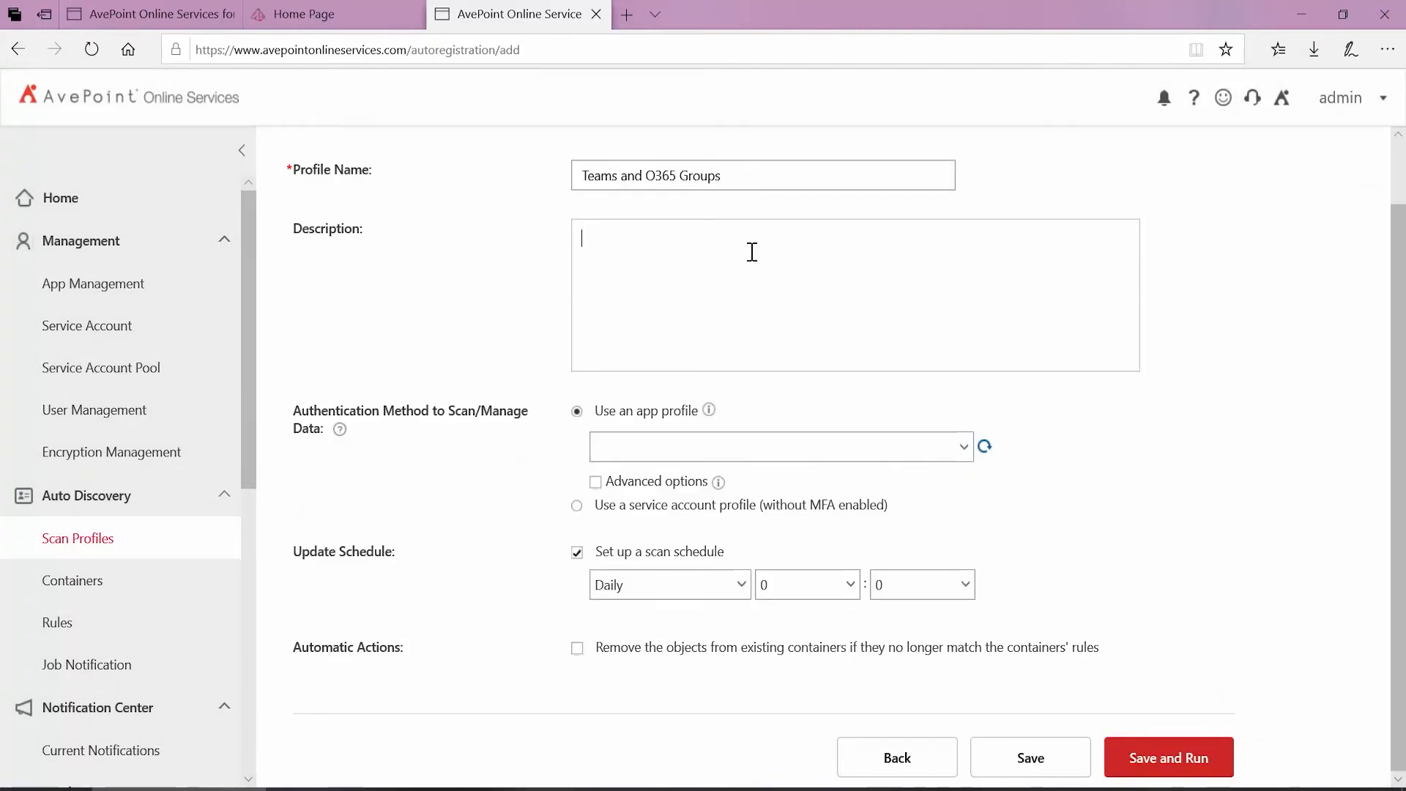
pyautogui.write('Put my Teams and O365 Groups in separate containers.')
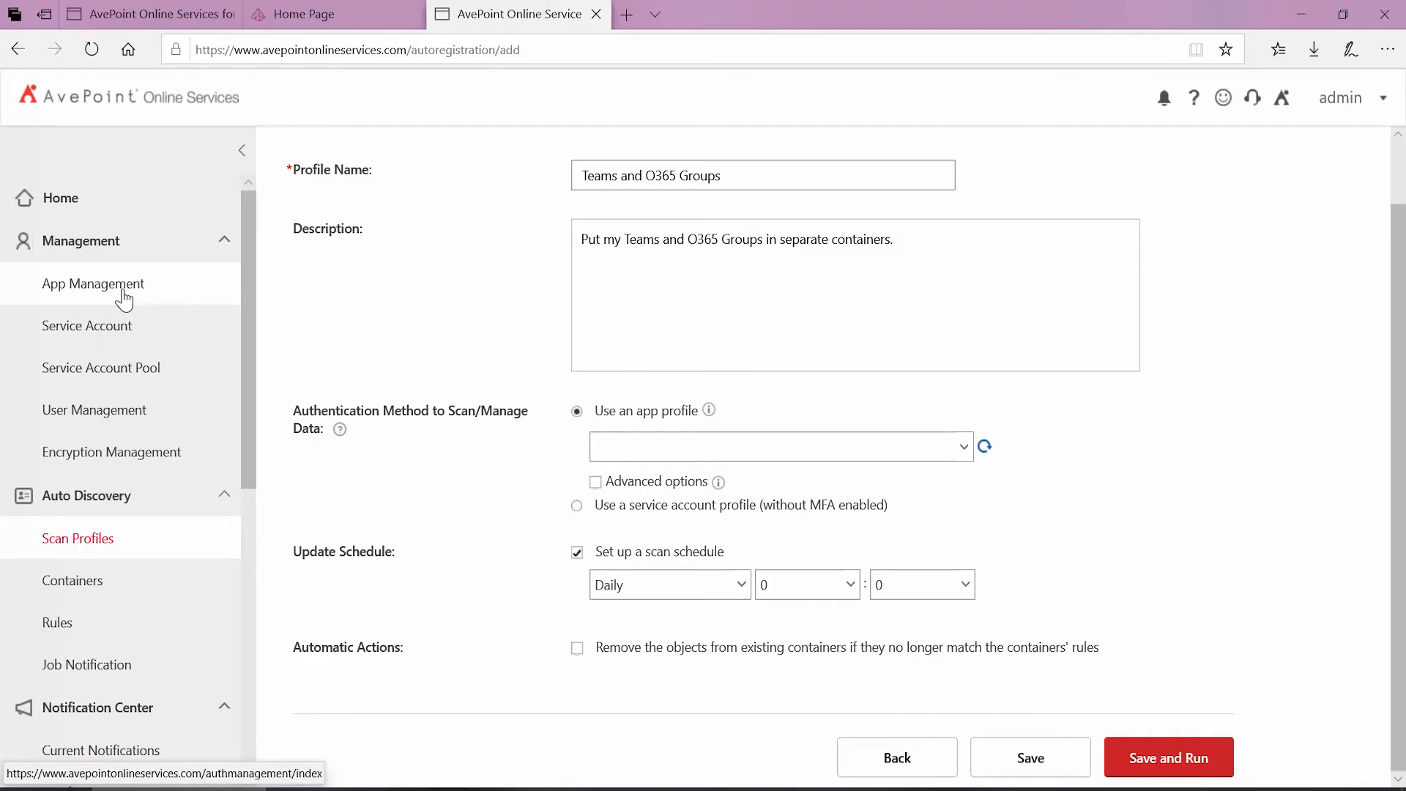
pyautogui.click(674, 448)
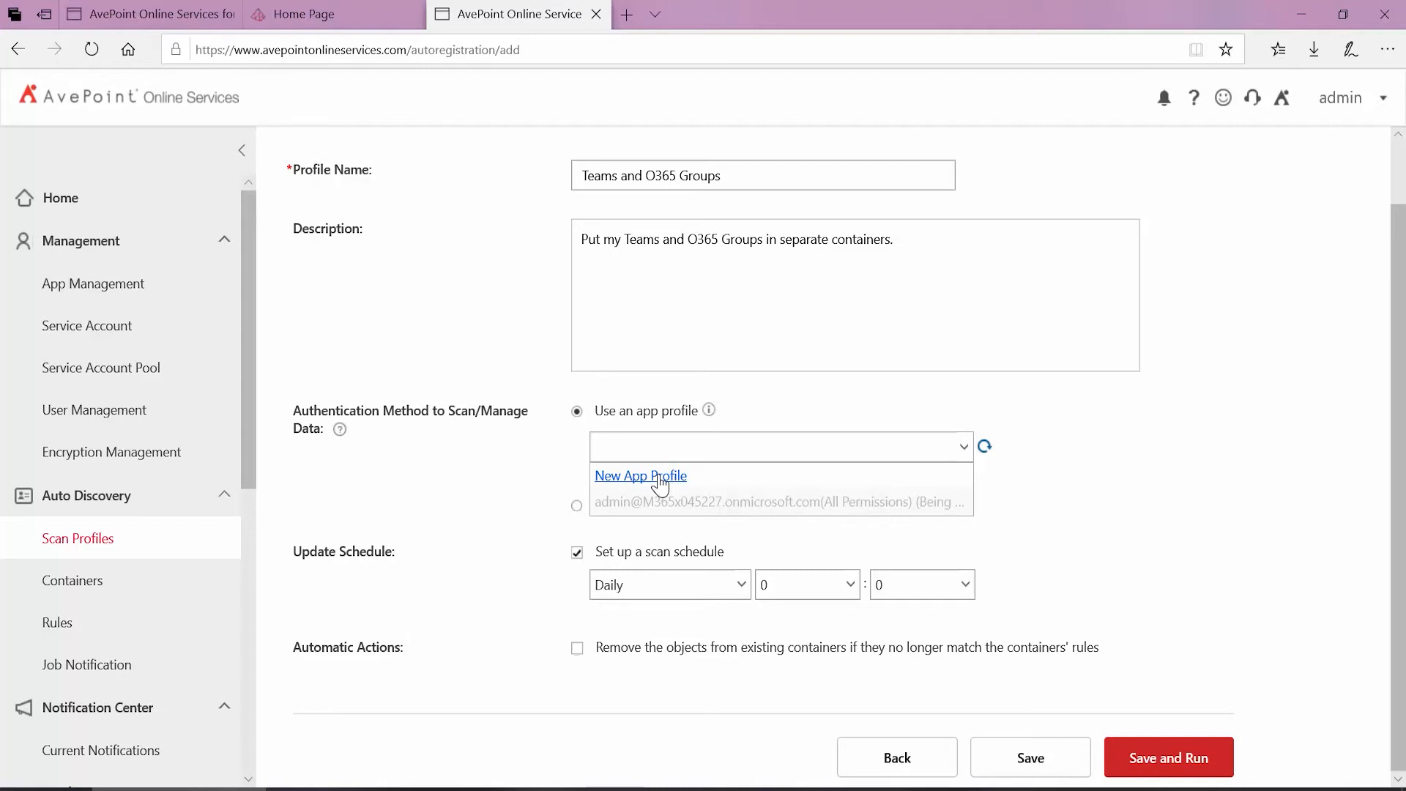
pyautogui.click(528, 463)
pyautogui.click(722, 457)
# Step: Set the authentication method to the Global service account profile without MFA and enable its Teams backup and restore option
pyautogui.moveTo(718, 508)
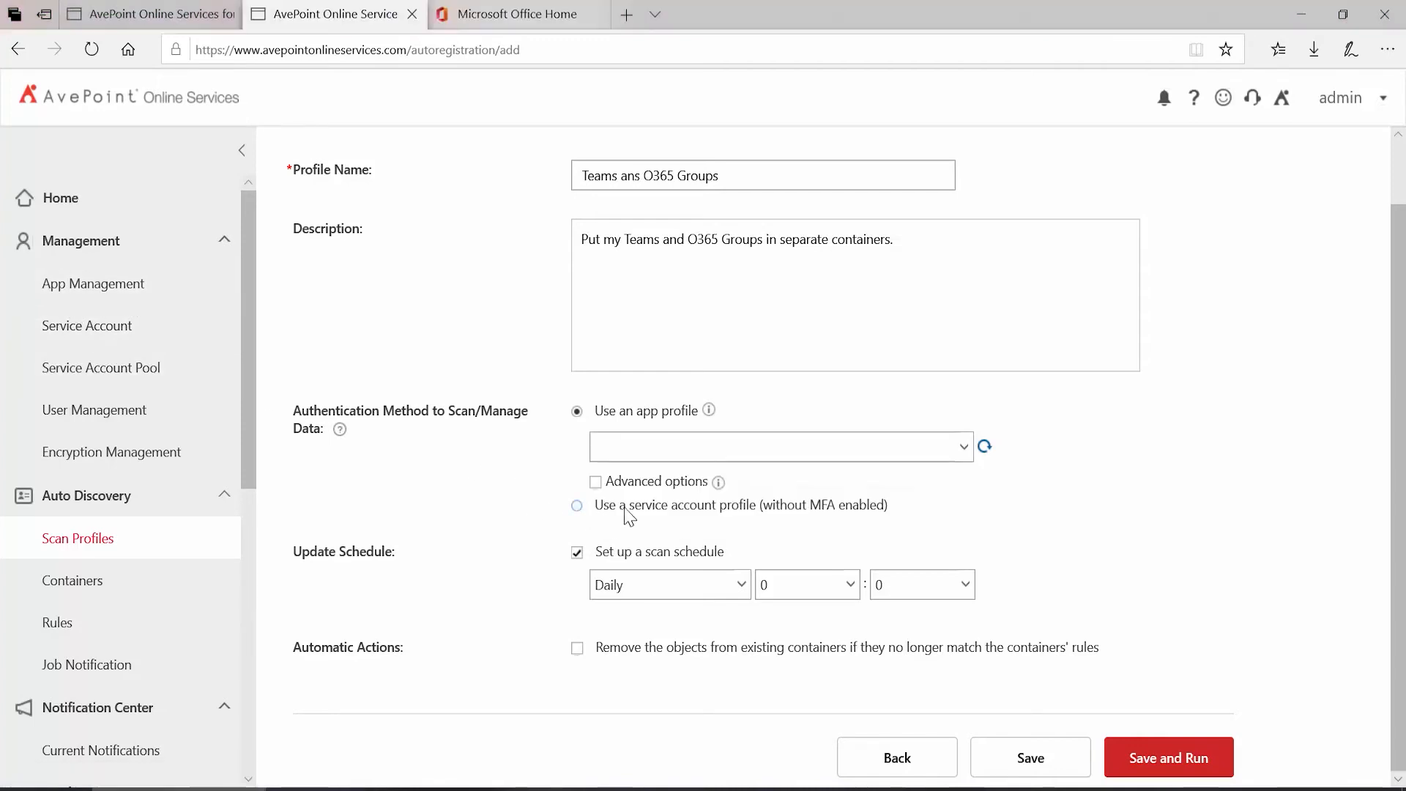
pyautogui.click(577, 505)
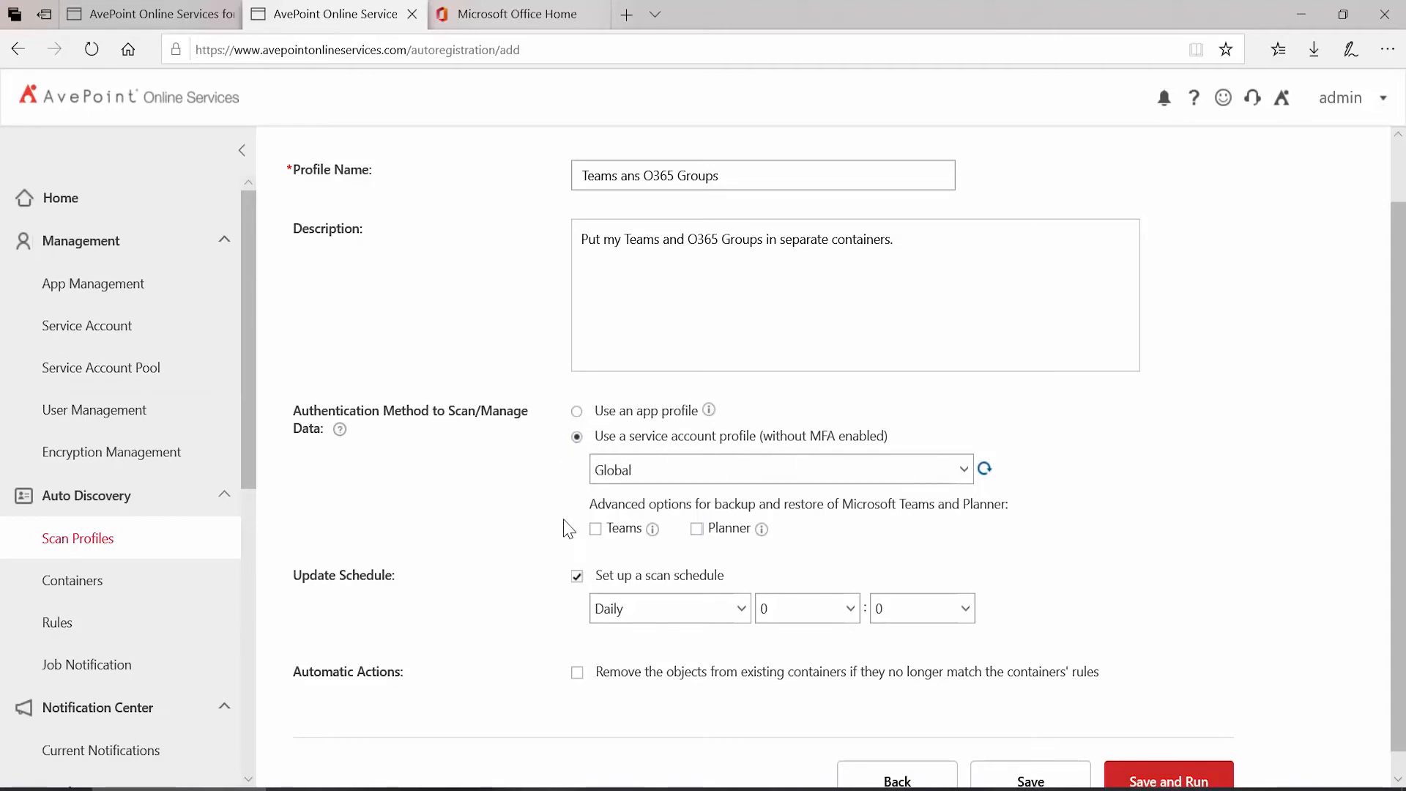
pyautogui.click(594, 530)
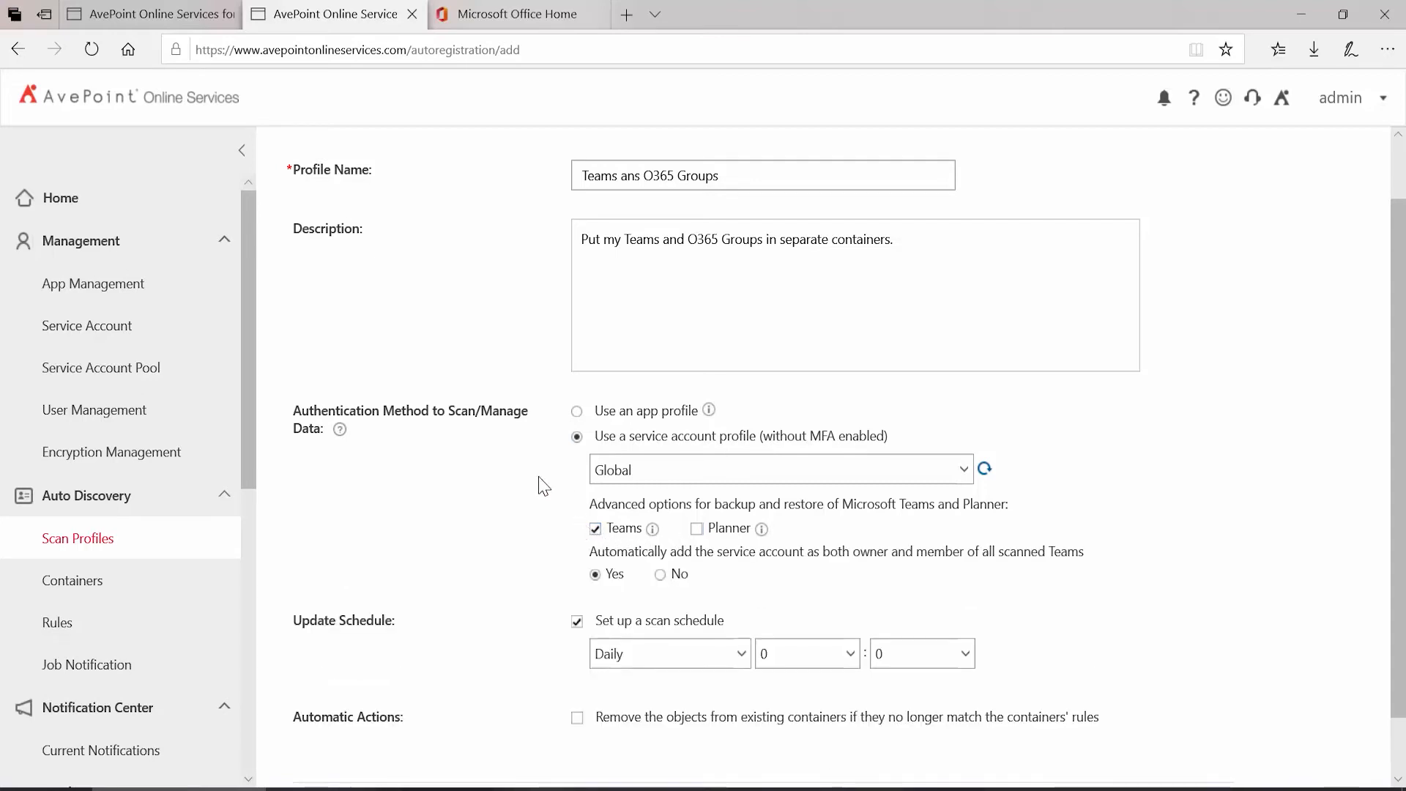
# Step: Enable automatic removal of objects that no longer match their containers' rules, save and run the profile, and return to the scan profiles list
pyautogui.scroll(-1, 564, 485)
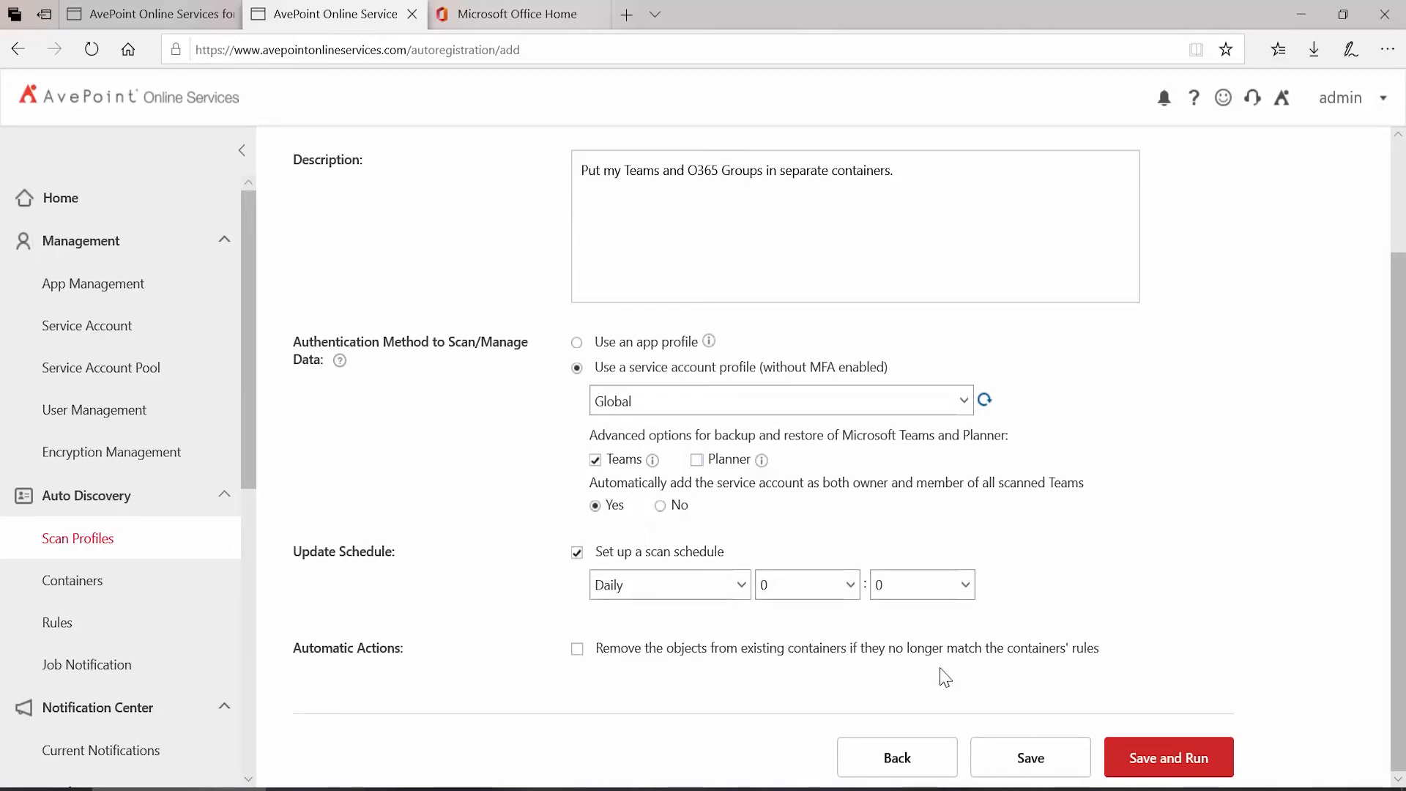
pyautogui.click(576, 649)
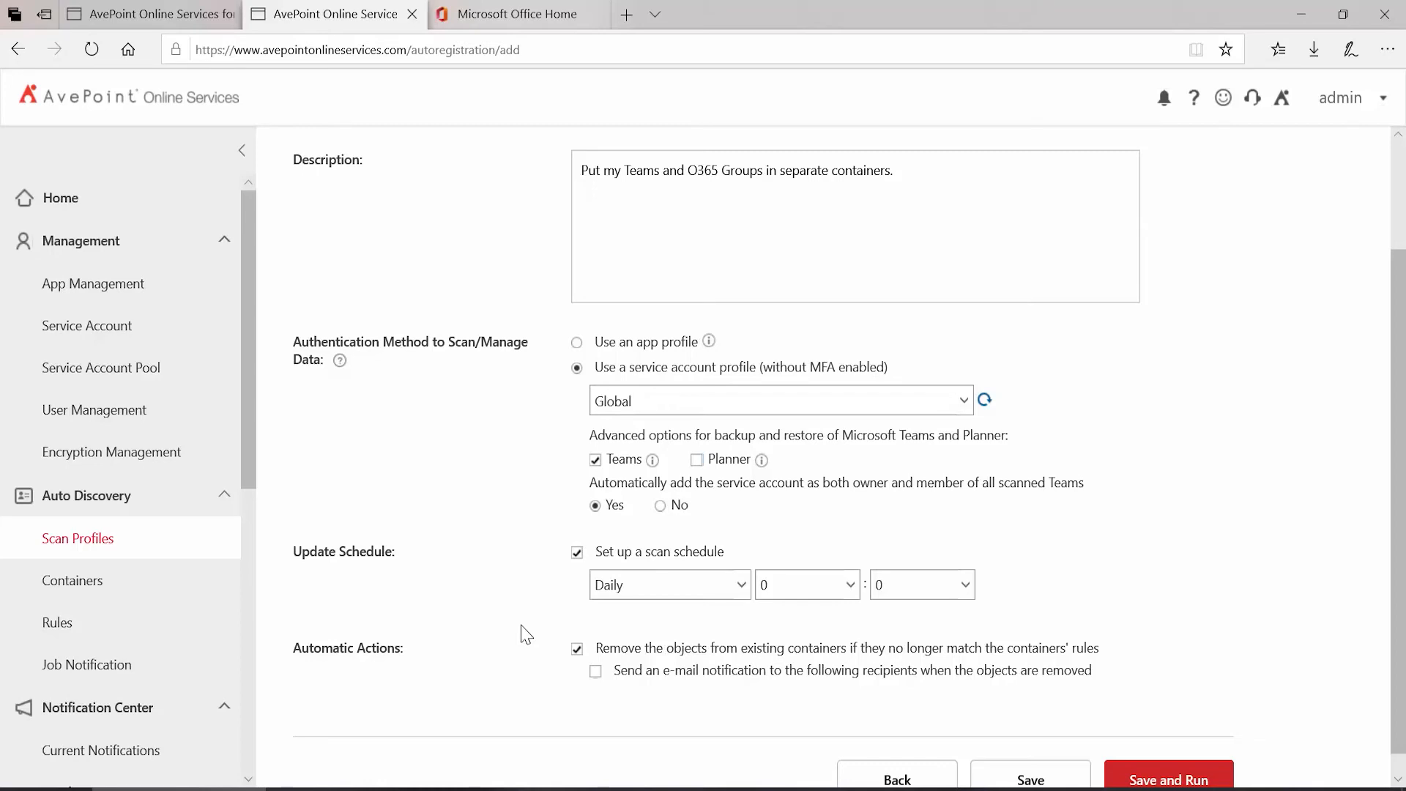
pyautogui.scroll(-1, 526, 634)
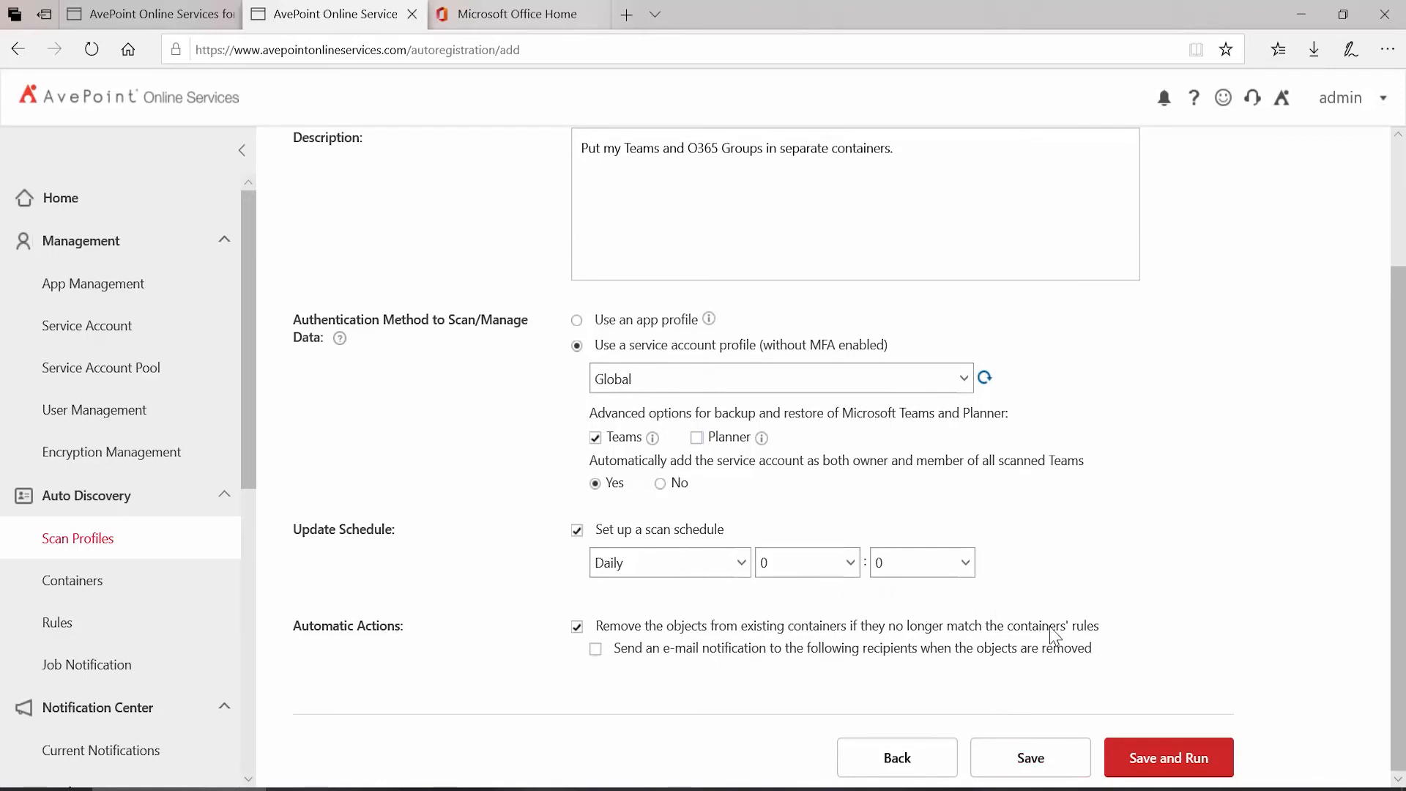
pyautogui.click(1171, 763)
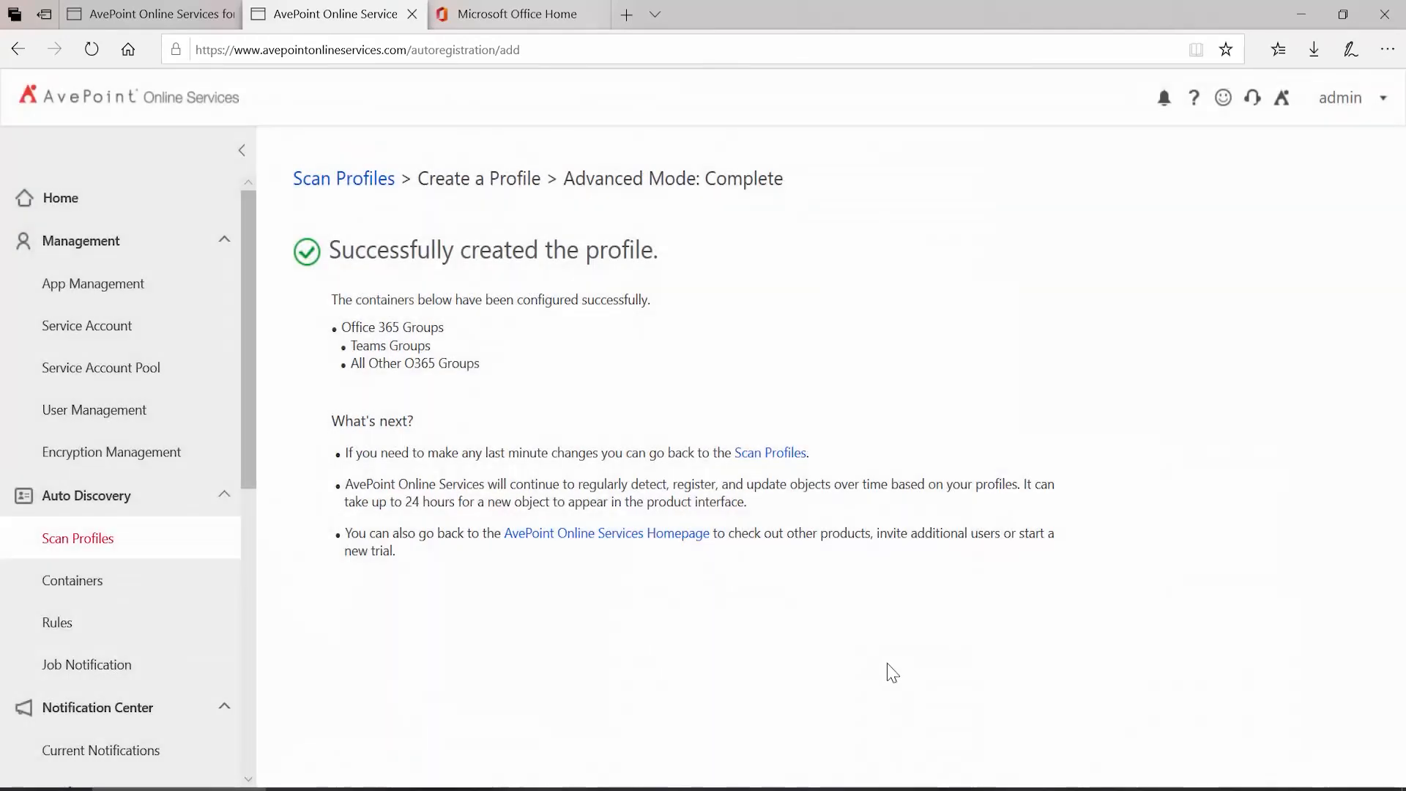
pyautogui.click(96, 541)
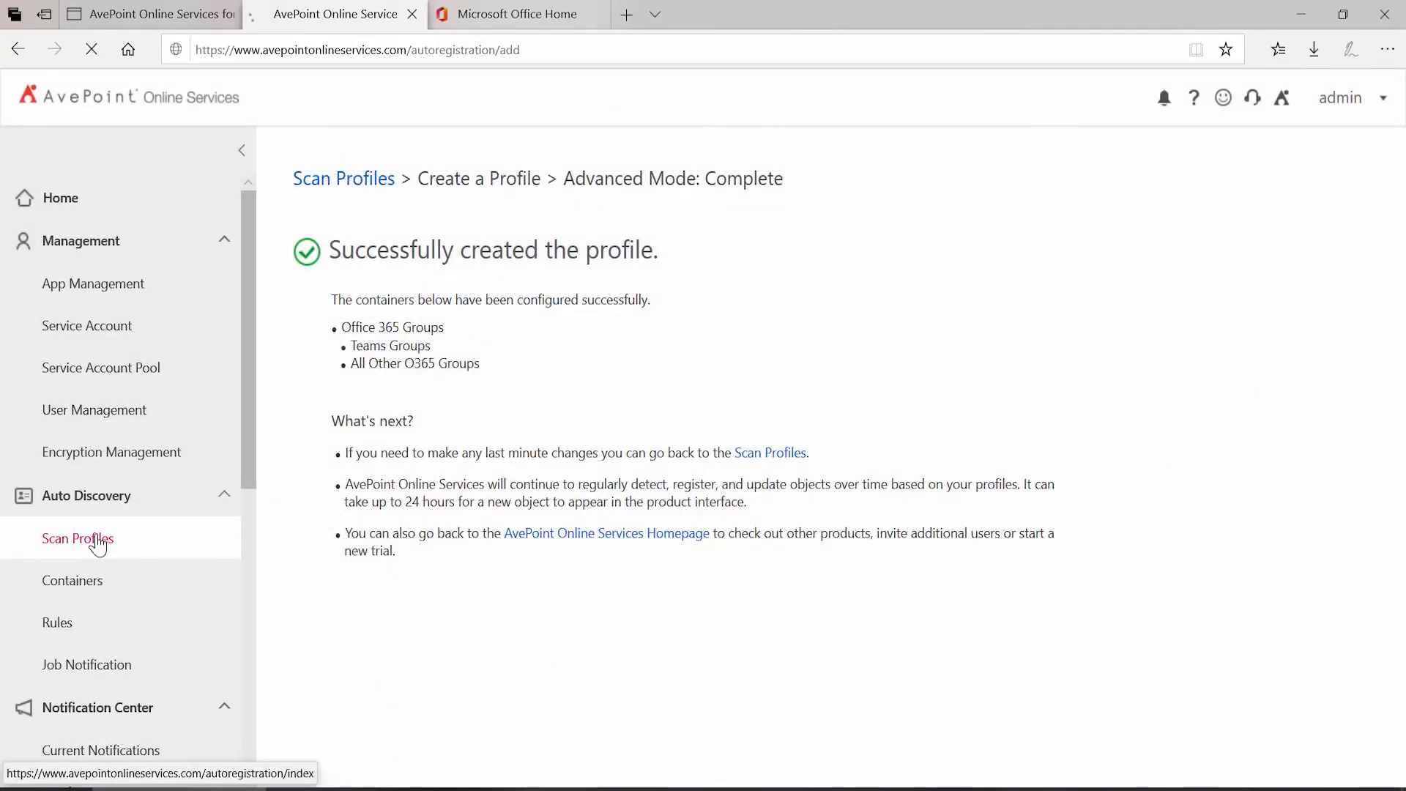